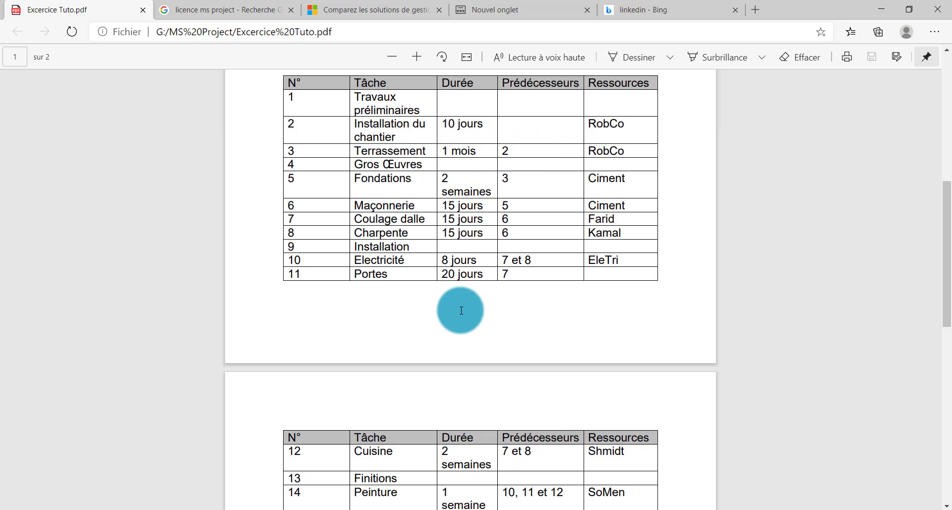
Switch to the project in Microsoft Project and set the predecessor of Terrassement to task 2
click(412, 509)
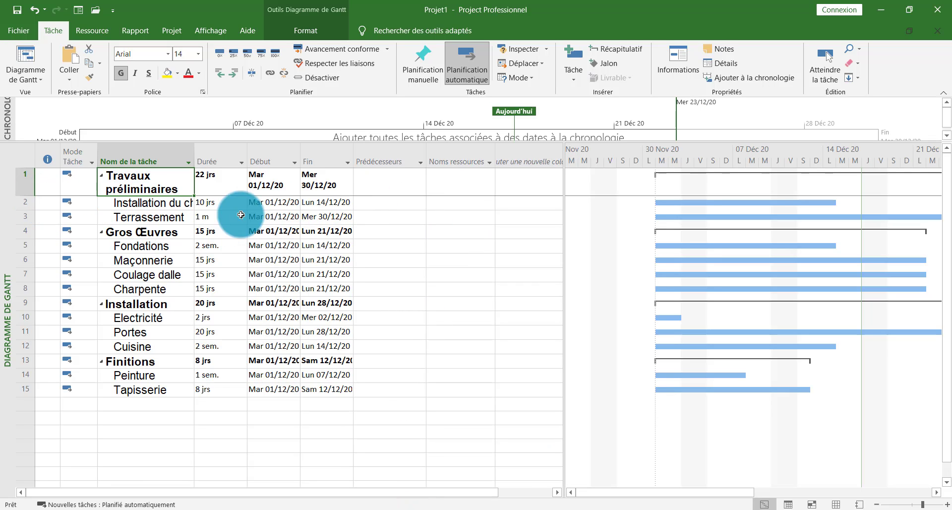
click(396, 217)
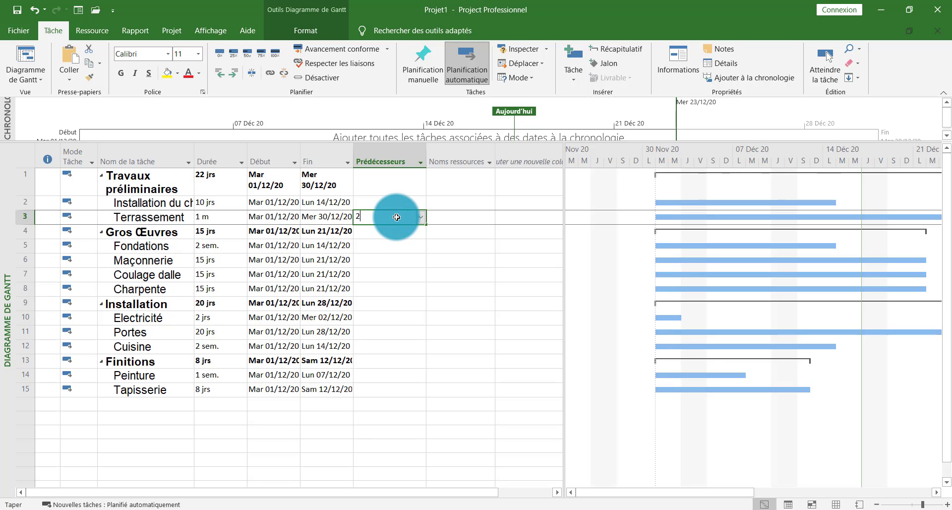
key(Return)
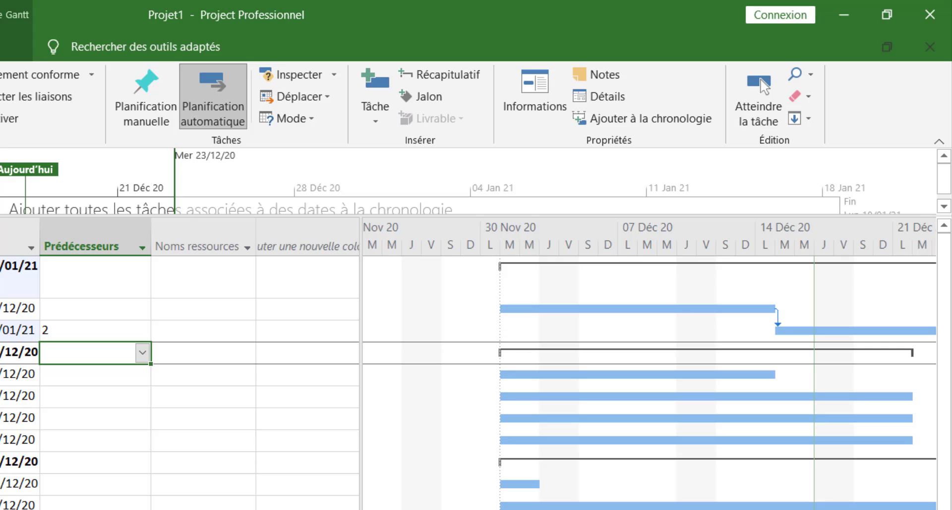
click(1, 308)
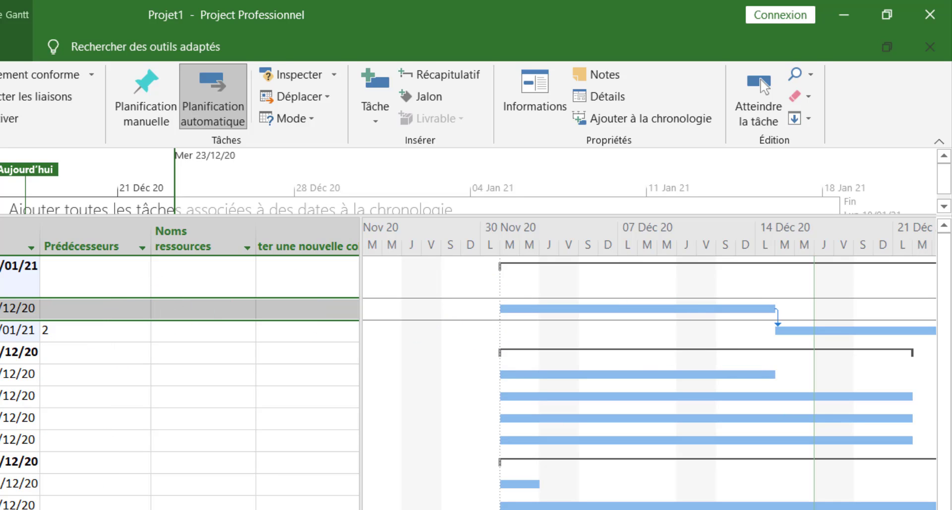
Switch to Excercice Tuto.pdf, review the predecessors of all tasks through Tapisserie, and return to the project
key(alt+Tab)
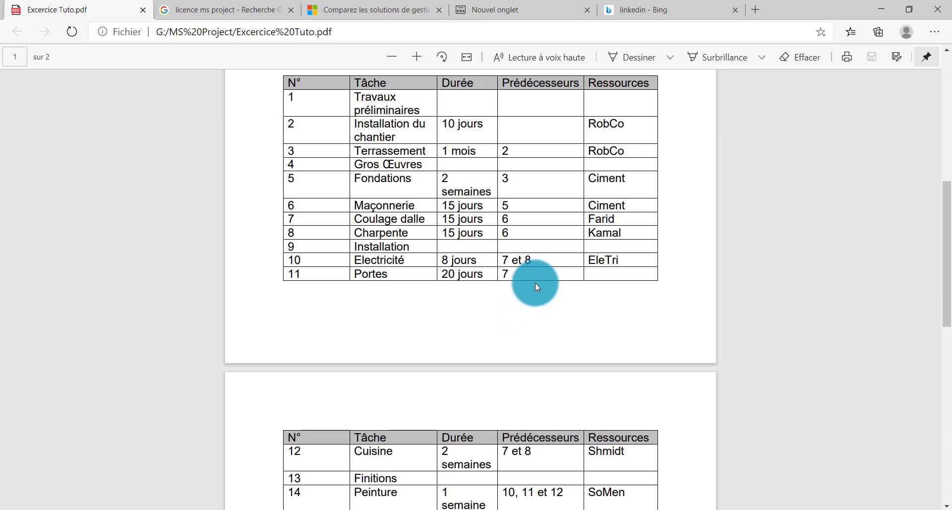
drag(948, 195, 948, 208)
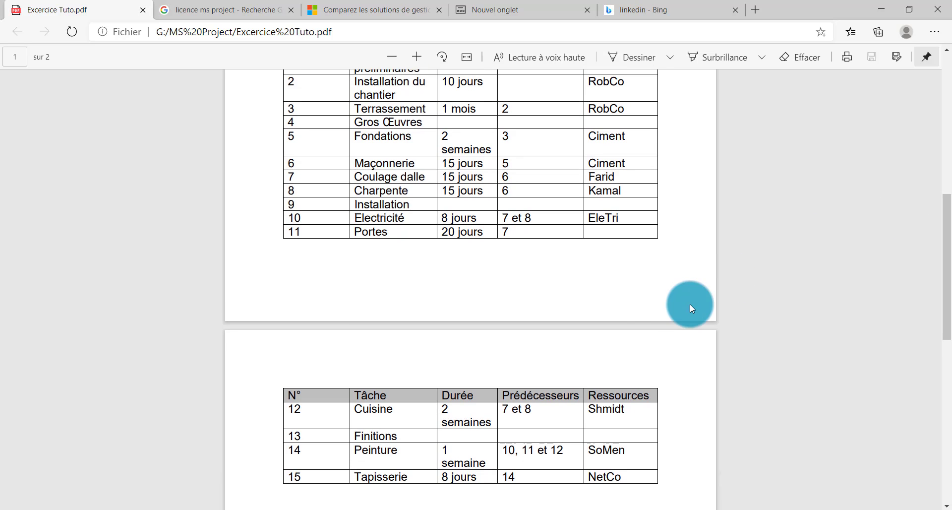
click(414, 461)
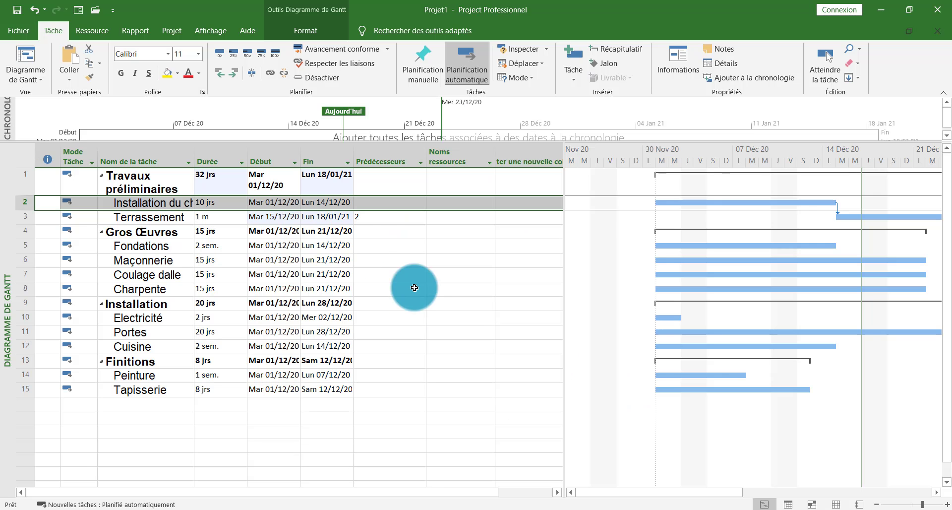
click(373, 232)
click(294, 505)
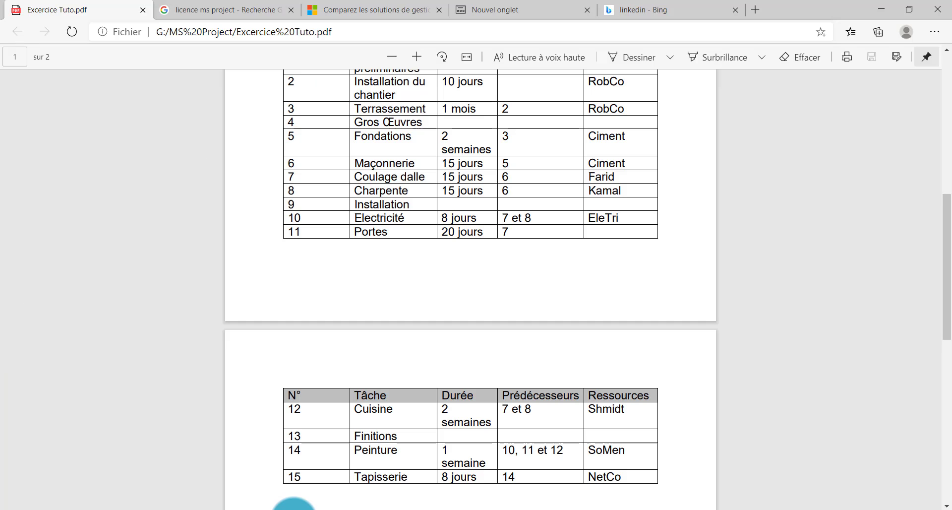
click(294, 505)
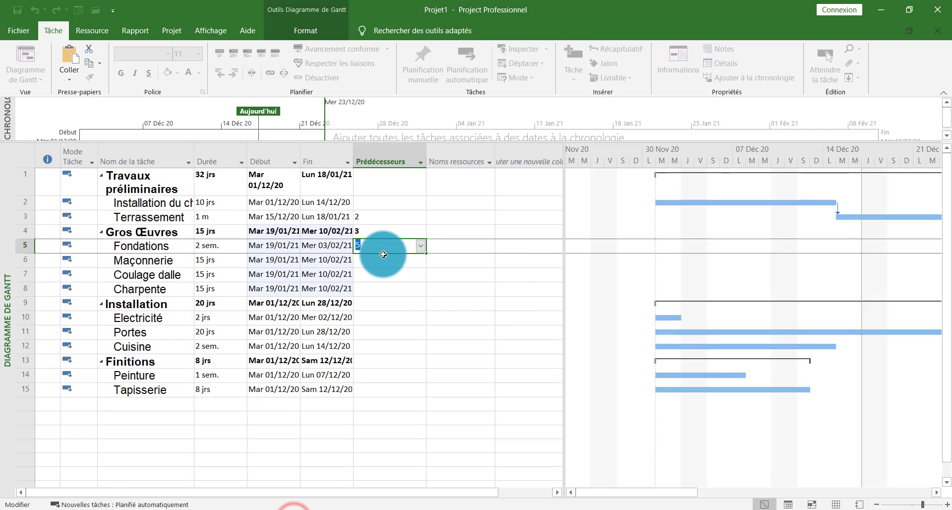
click(376, 232)
Set the predecessors of Fondations to 3, Maçonnerie to 5, Coulage dalle to 6 and Charpente to 6
click(382, 243)
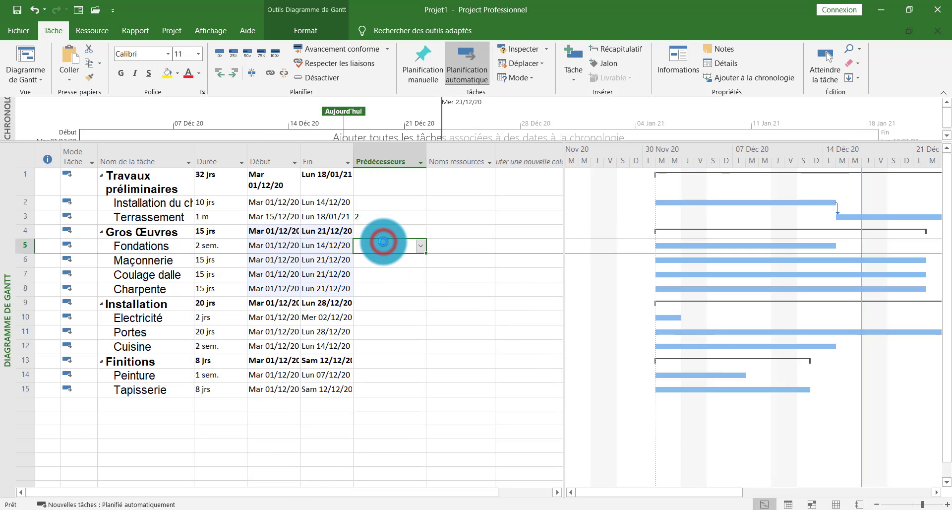
text(3)
click(384, 260)
text(5)
key(Return)
text(6)
key(Return)
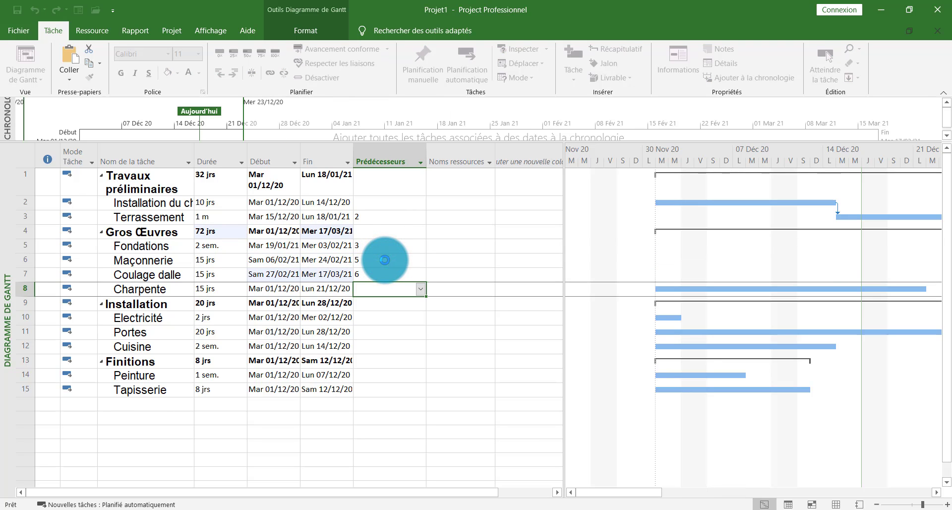
text(6)
key(Return)
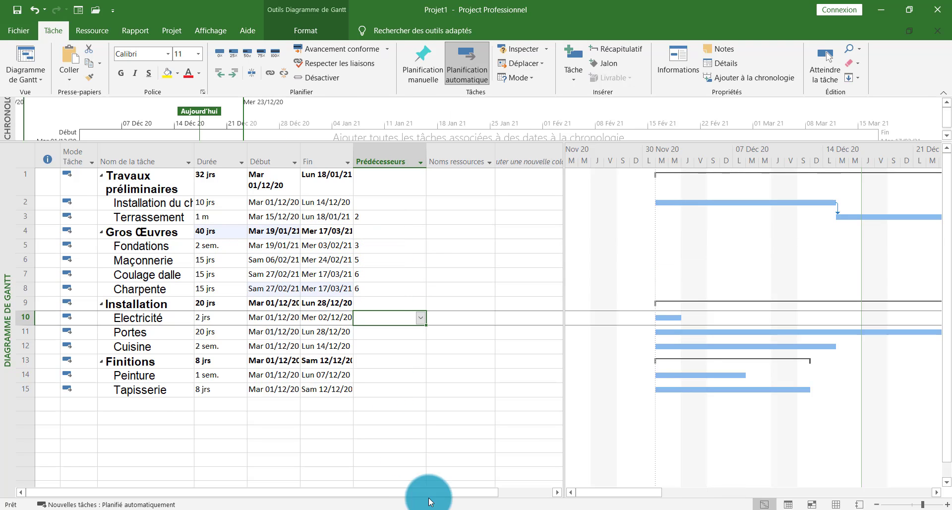
Check the exercise PDF and set the predecessors of Electricité to 7;8
click(288, 505)
click(288, 505)
click(418, 317)
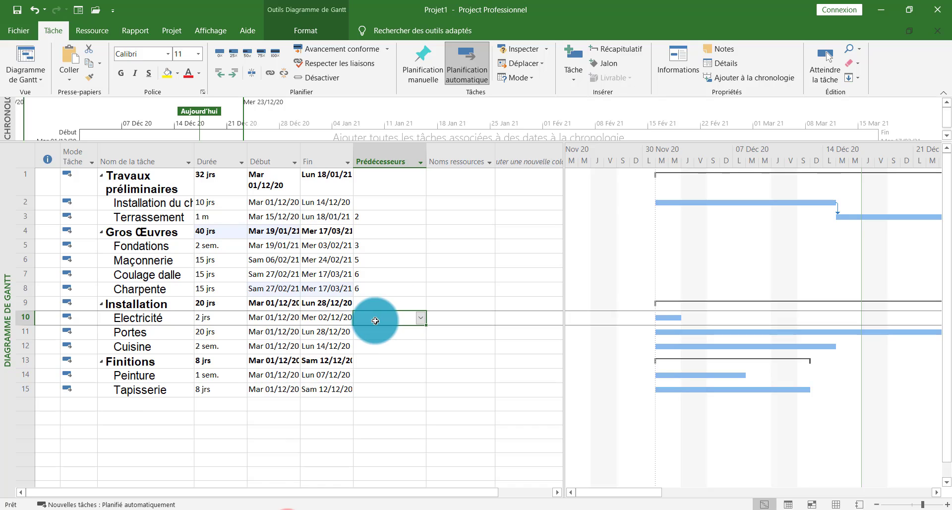
text(7;8)
key(Return)
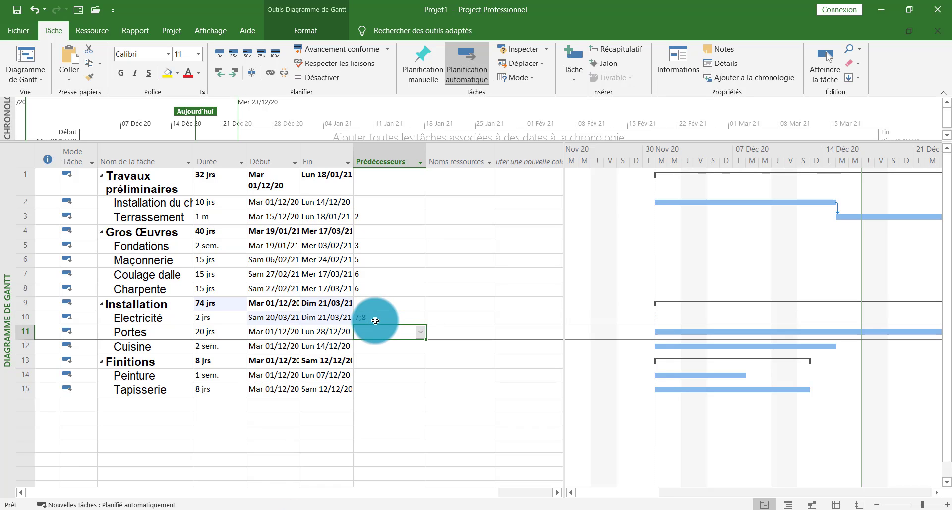
Clear the predecessors of Electricité and enter 7;8 again, with Coulage dalle and Charpente ticked in the task list
click(377, 320)
click(420, 318)
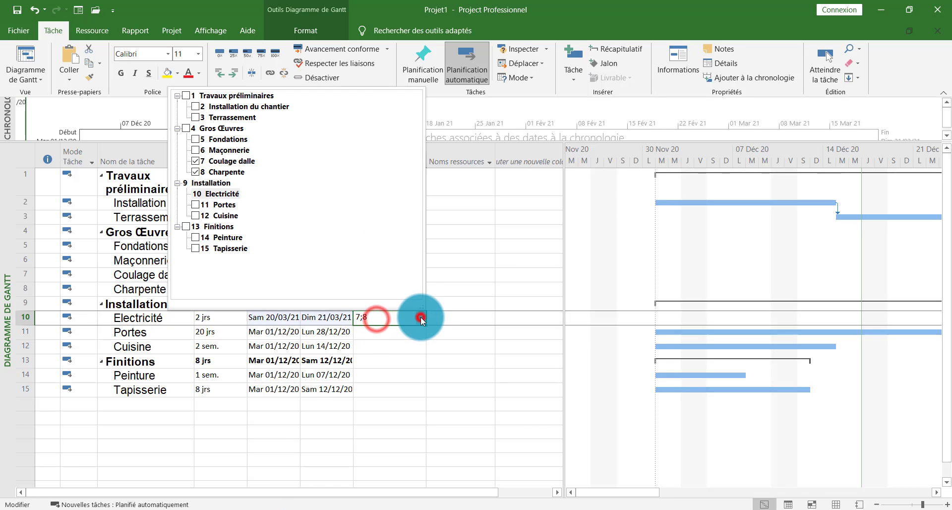
click(421, 317)
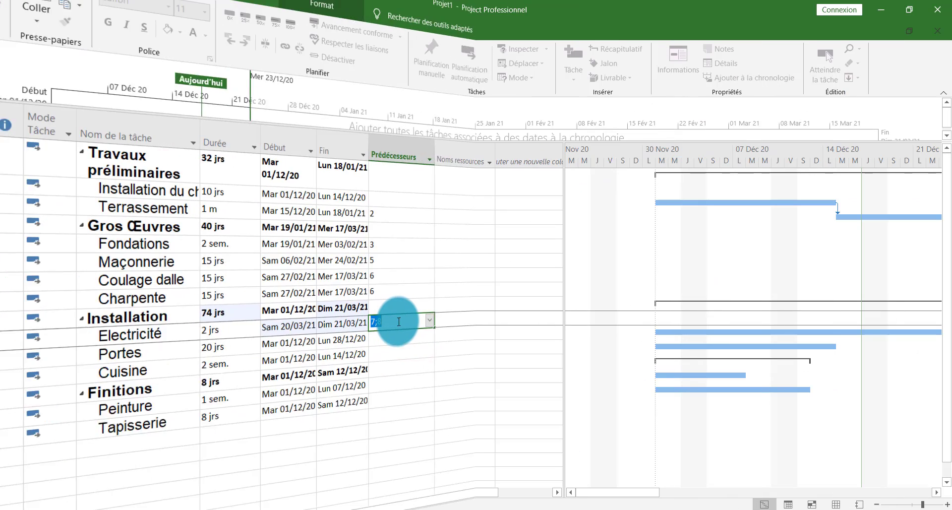
key(BackSpace)
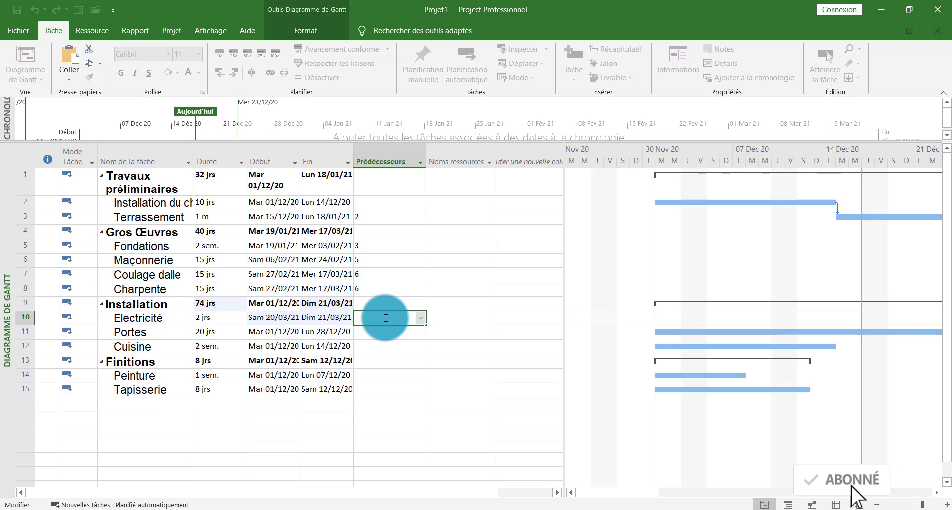
text(7;8)
click(420, 317)
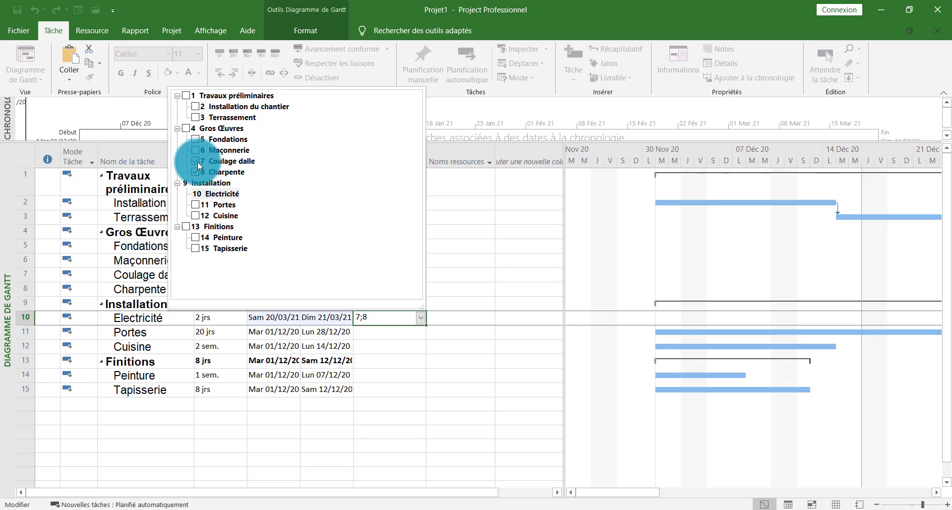
click(444, 322)
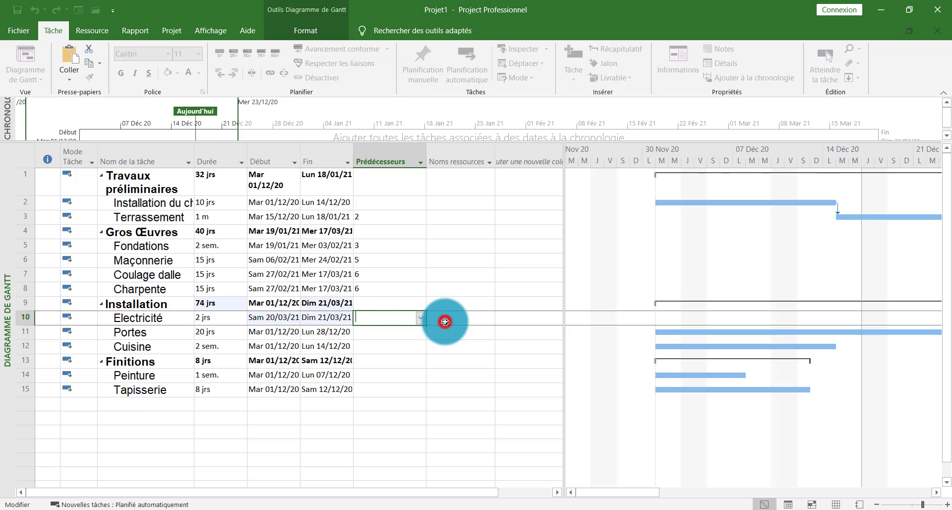
click(424, 320)
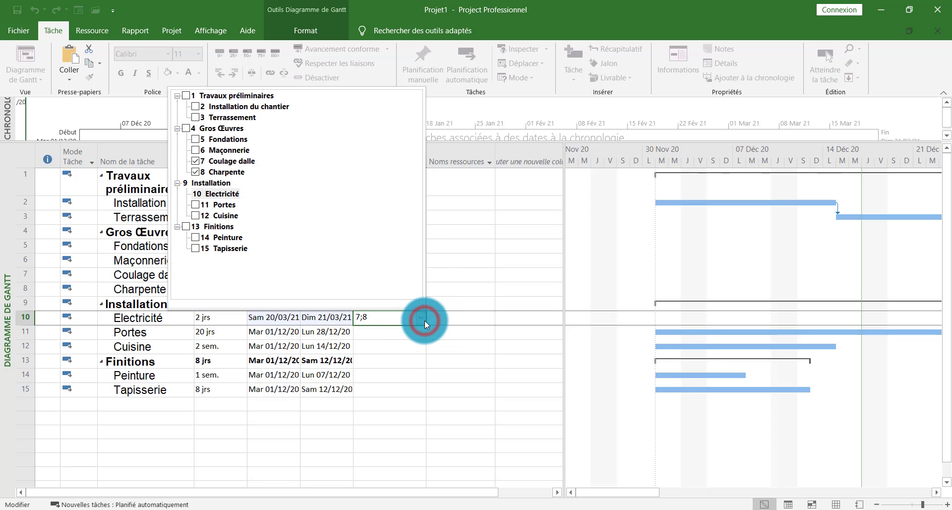
click(388, 316)
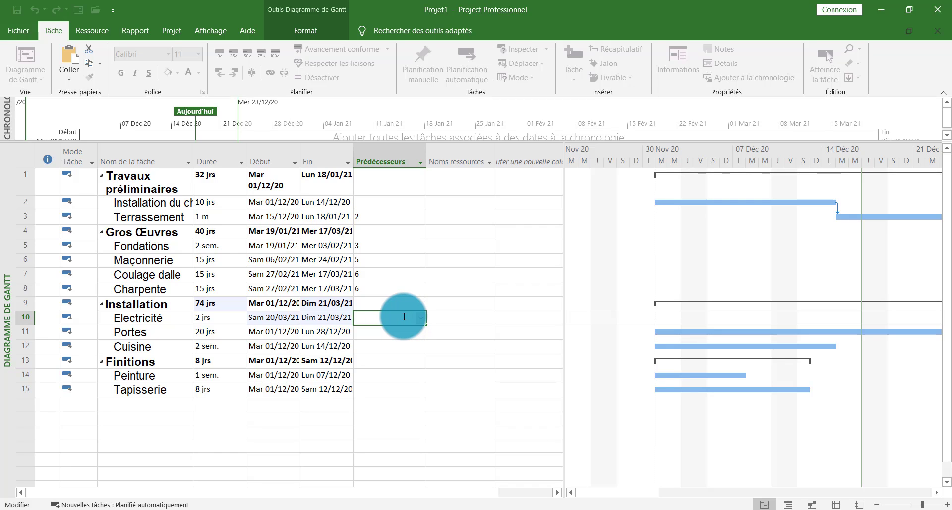
key(Return)
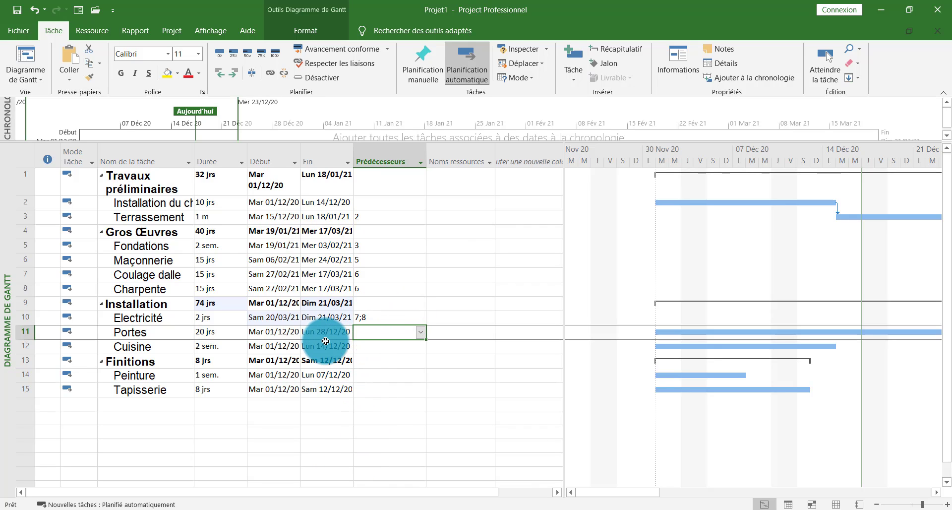
Check the exercise PDF and add Coulage dalle as the predecessor of Portes through its task information
click(289, 507)
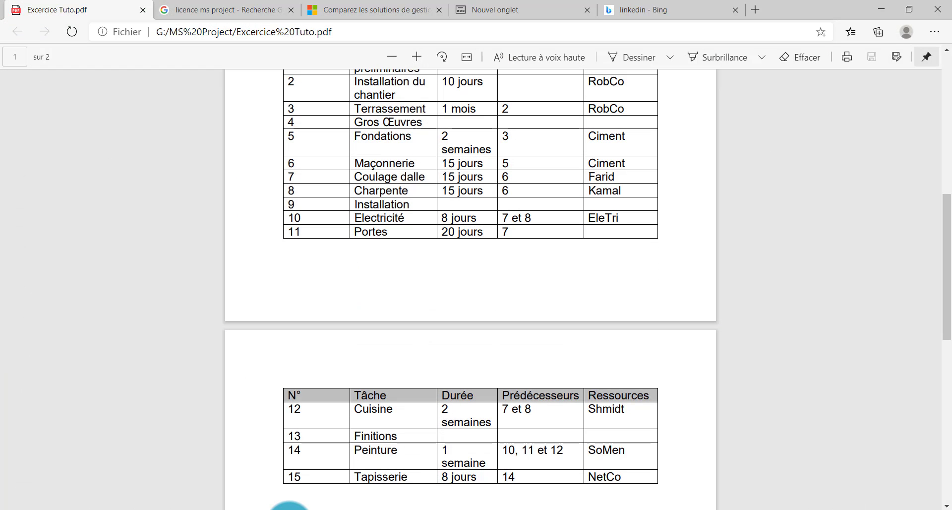
click(289, 508)
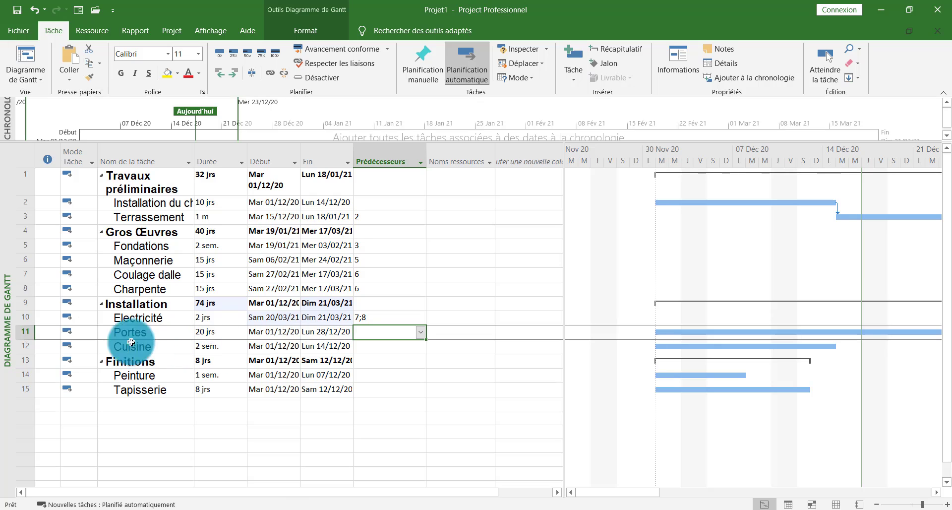
double_click(164, 332)
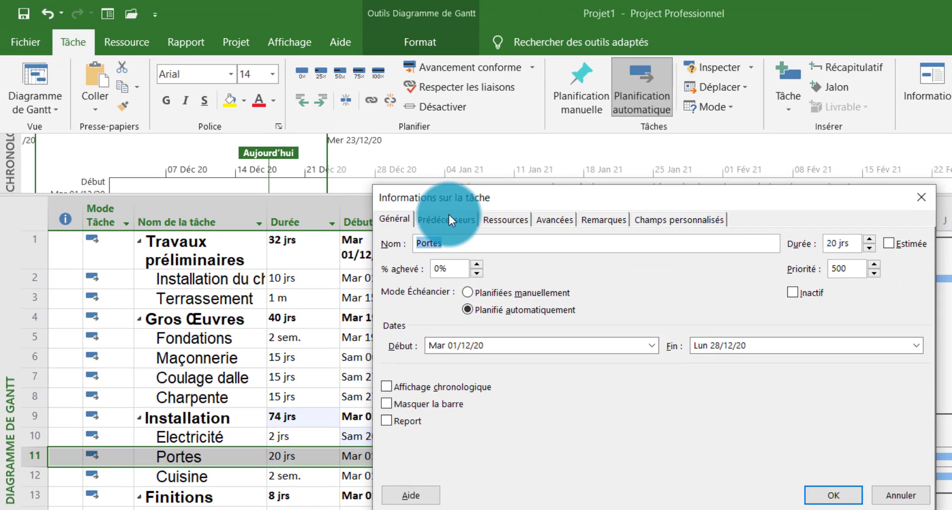
click(347, 170)
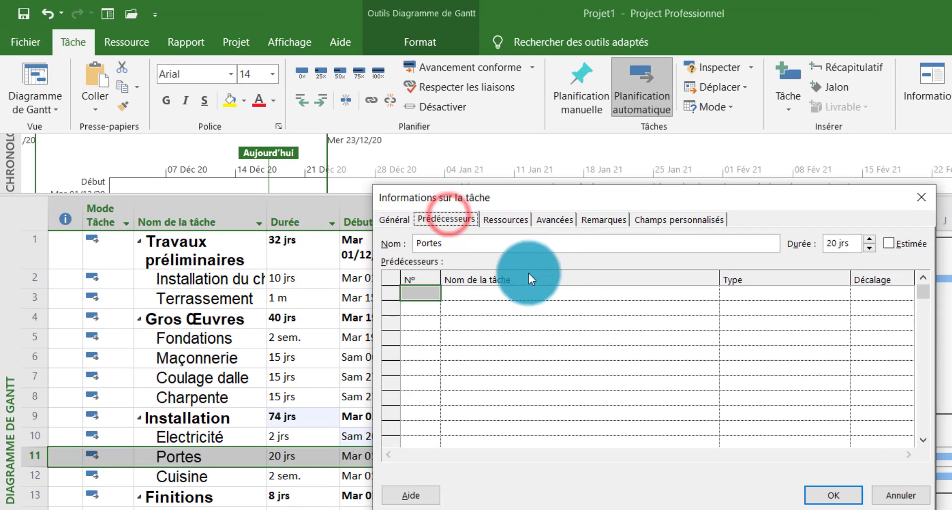
click(667, 293)
click(710, 291)
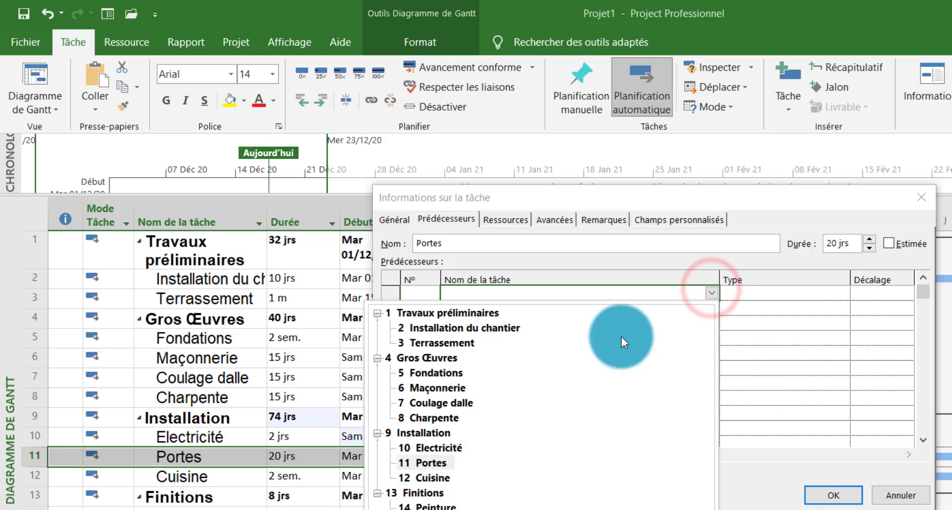
click(437, 402)
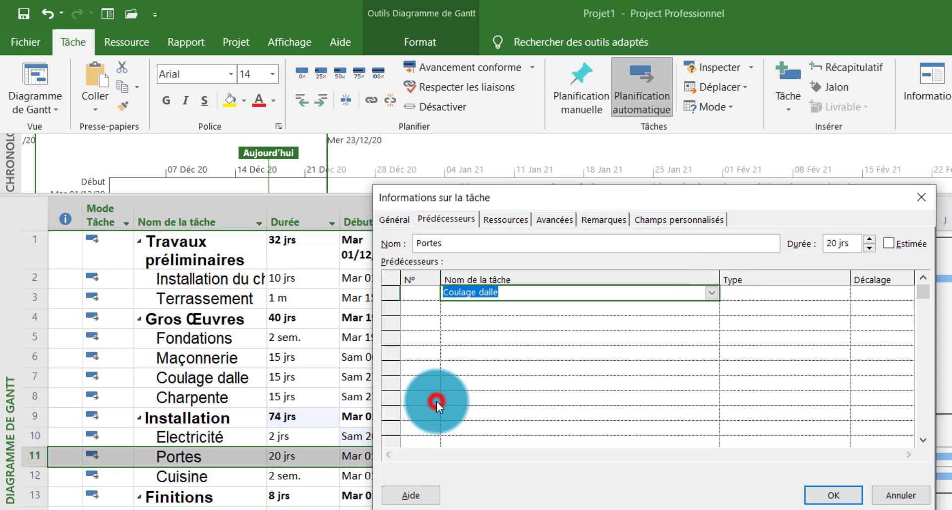
click(834, 494)
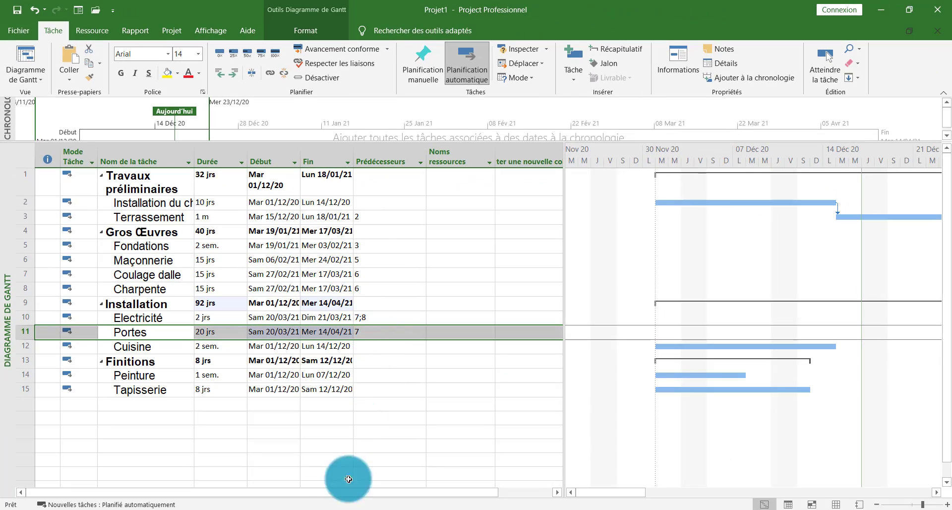
Check the exercise PDF and add Coulage dalle and Charpente as predecessors of Cuisine through its task information
click(293, 509)
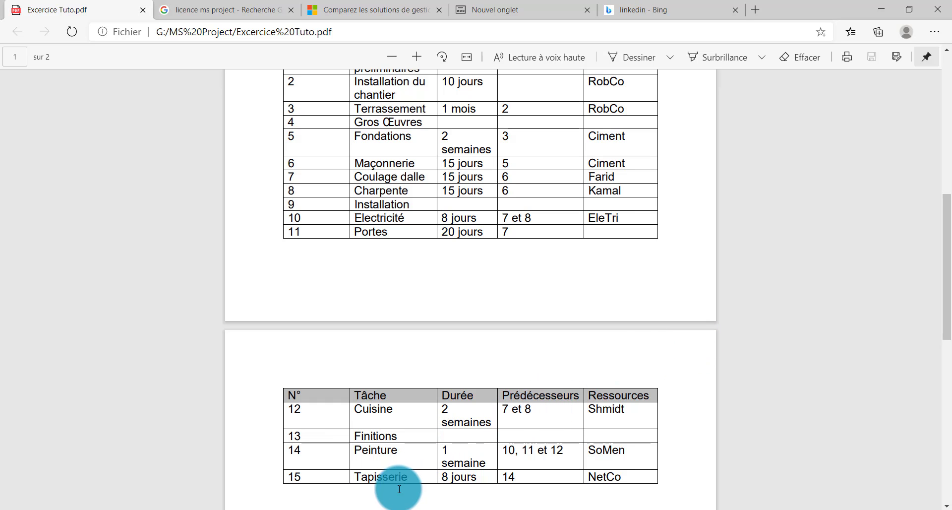
click(412, 508)
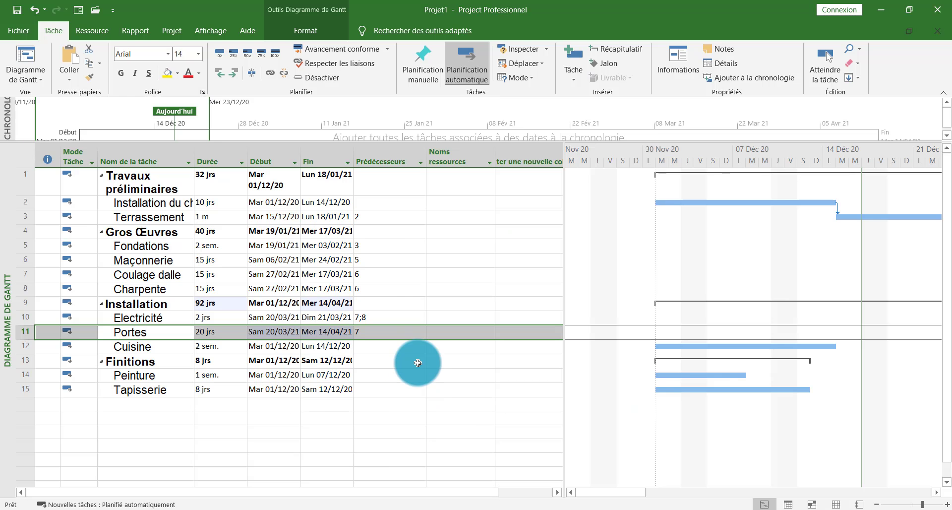
click(366, 347)
double_click(365, 347)
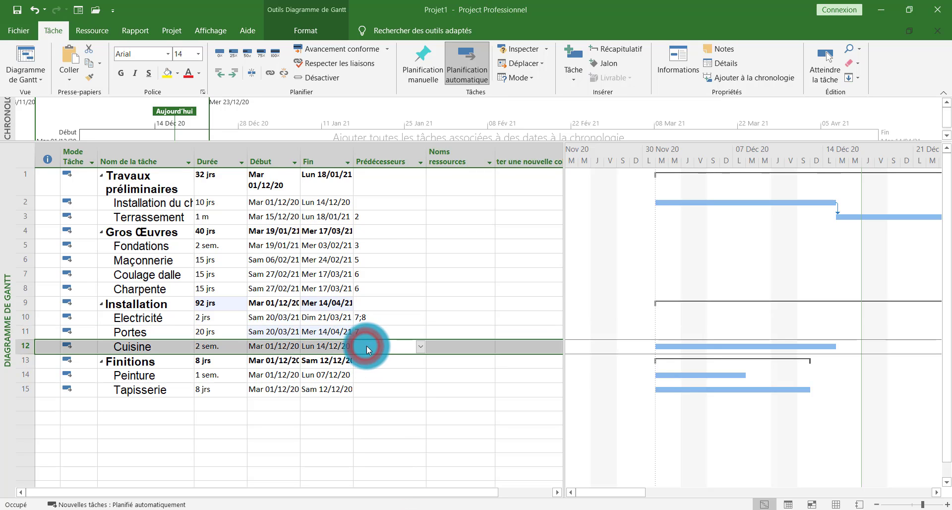
click(385, 211)
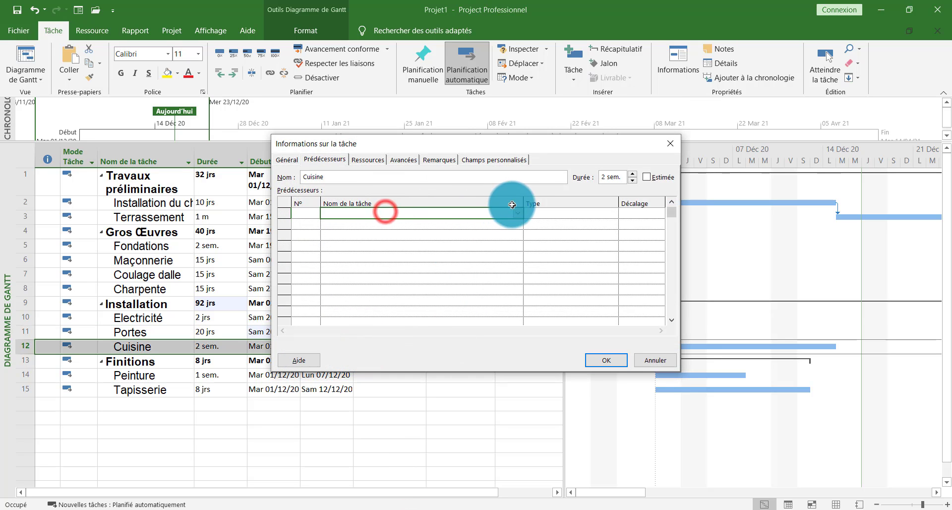
click(517, 212)
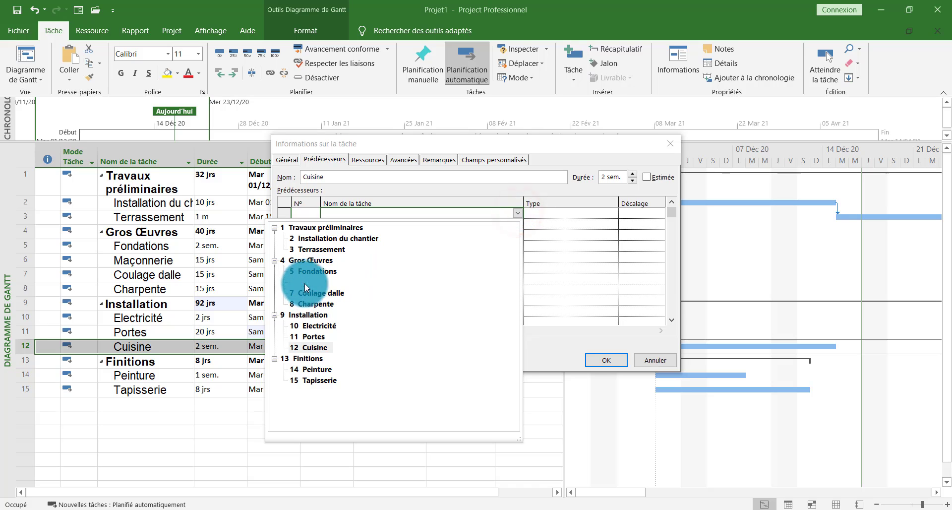
click(325, 292)
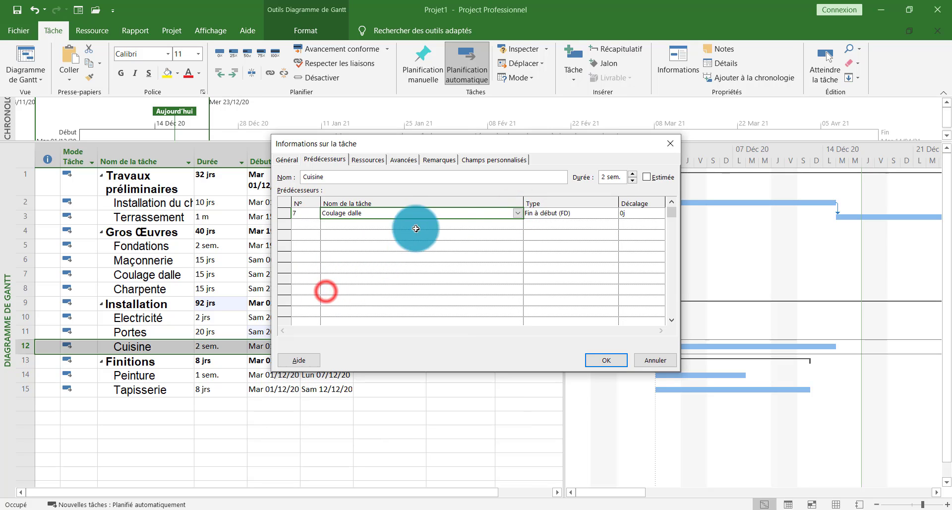
click(460, 226)
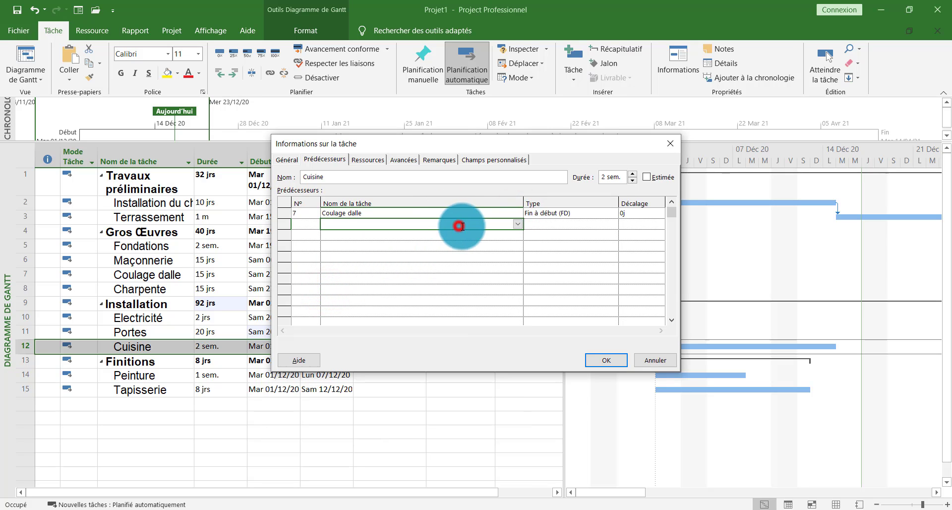
click(517, 224)
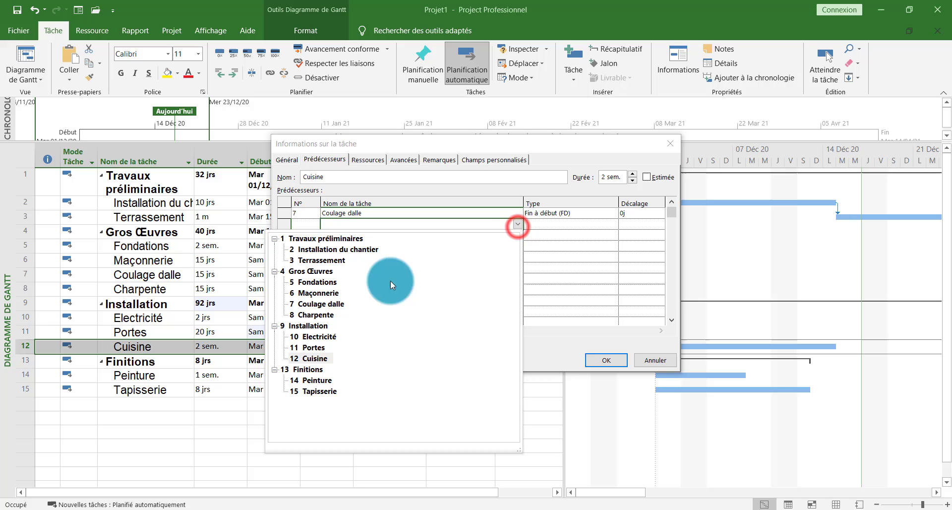
click(322, 314)
click(602, 361)
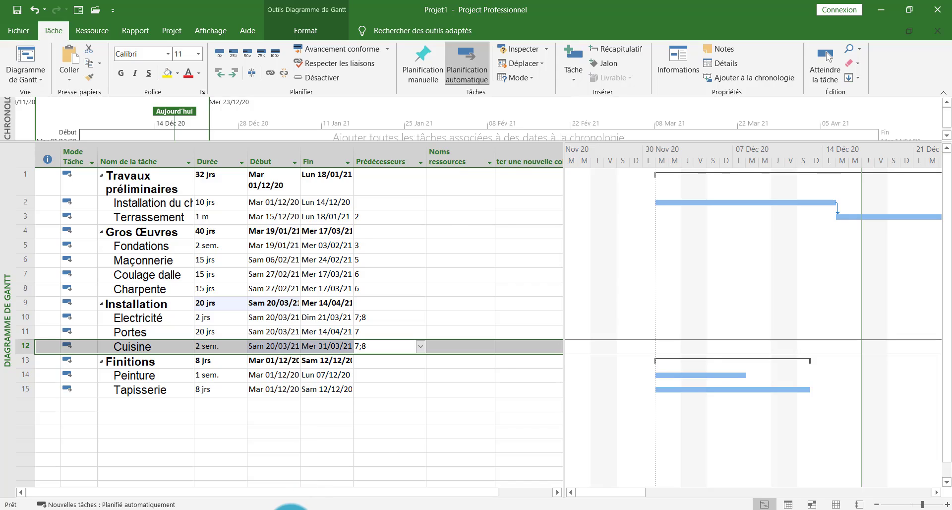
Check the exercise PDF and set Electricité, Portes and Cuisine as predecessors of Peinture from the task list
key(alt+Tab)
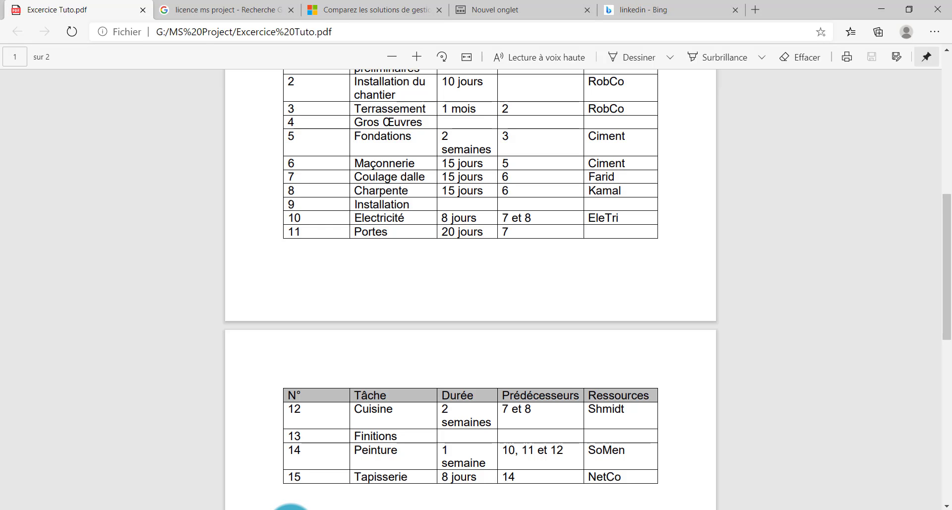
key(alt+Tab)
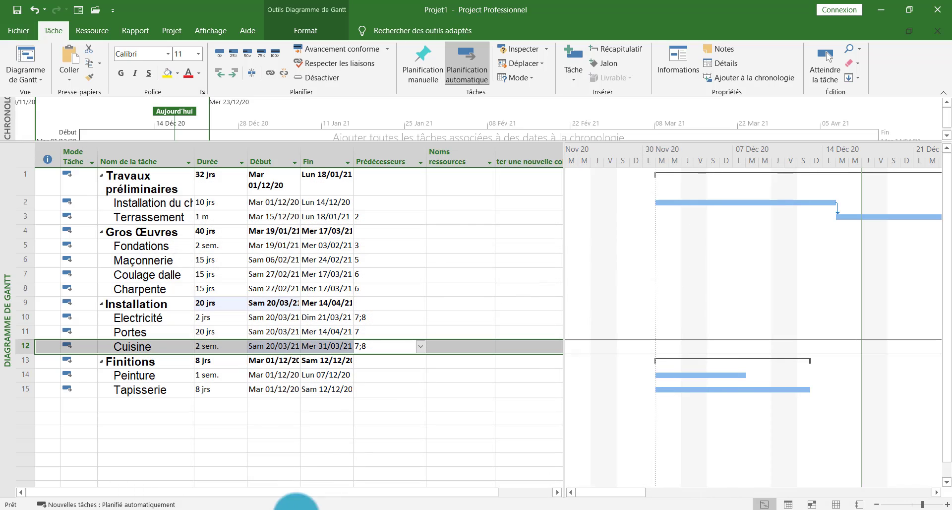
click(379, 373)
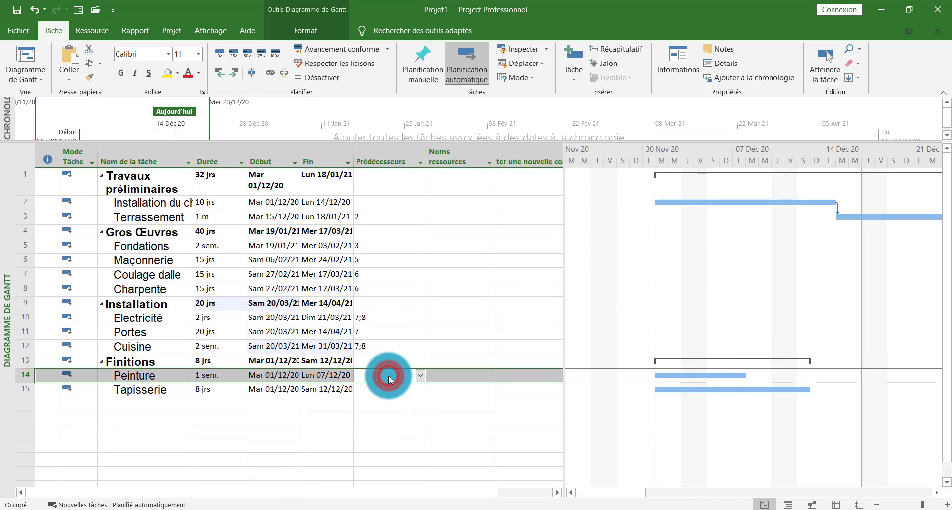
double_click(388, 375)
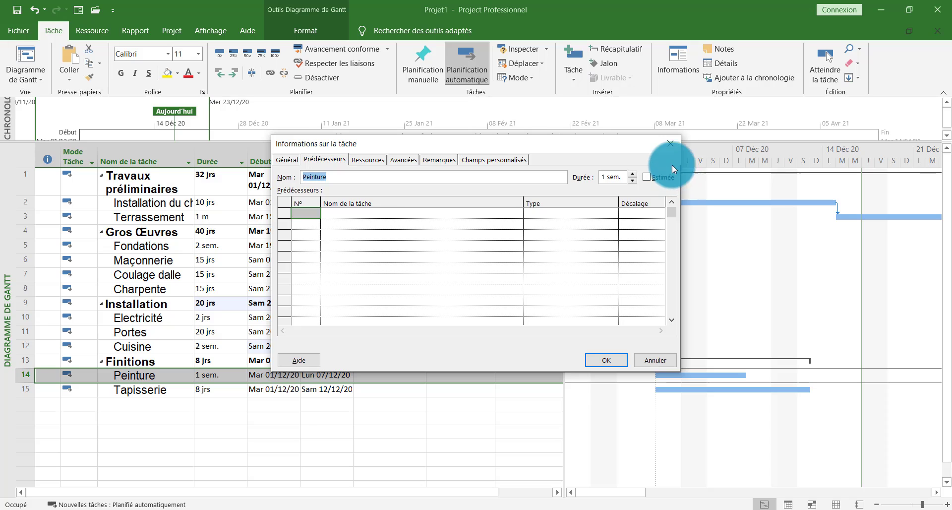
click(670, 143)
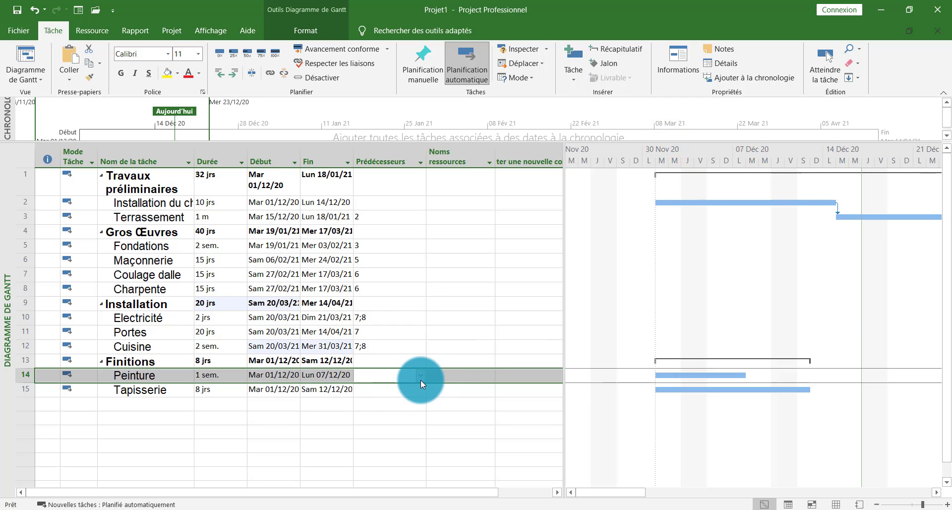
click(421, 380)
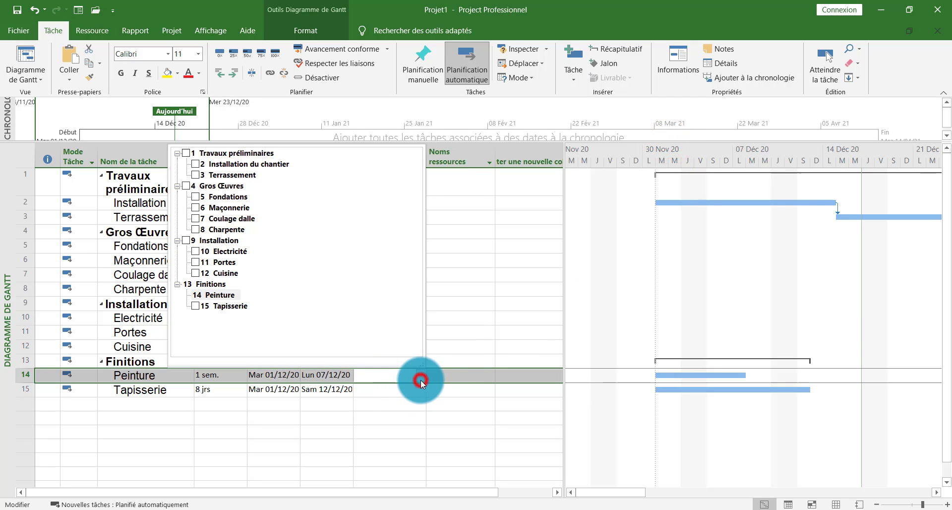
click(196, 252)
click(196, 262)
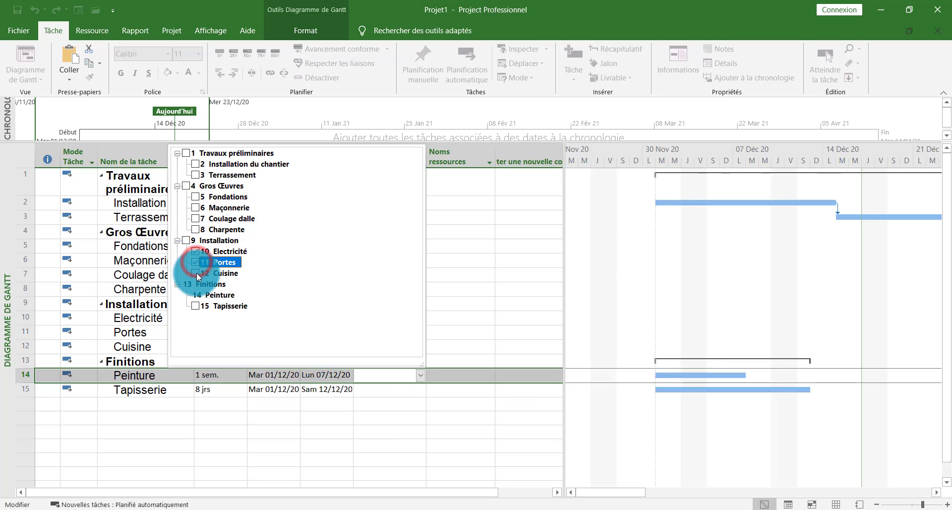
click(196, 272)
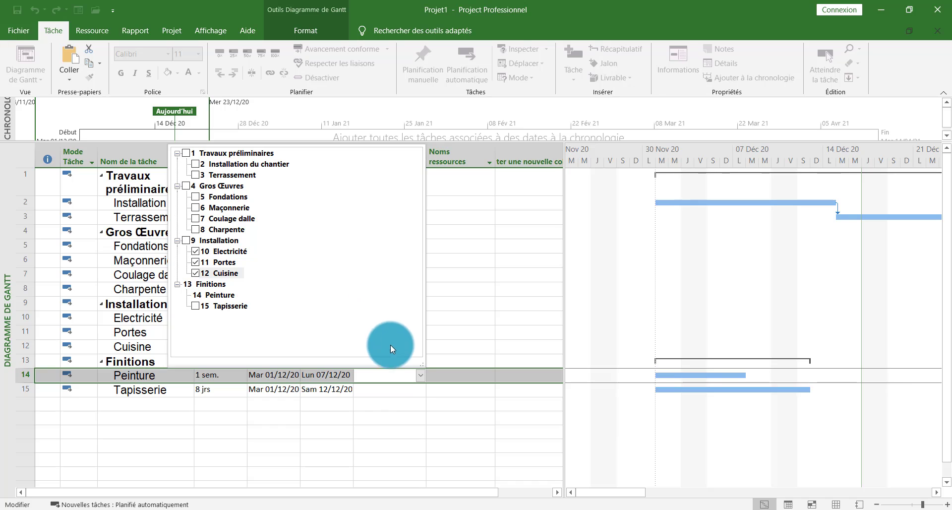
click(386, 388)
Set Peinture as the predecessor of Tapisserie from the task list
click(375, 389)
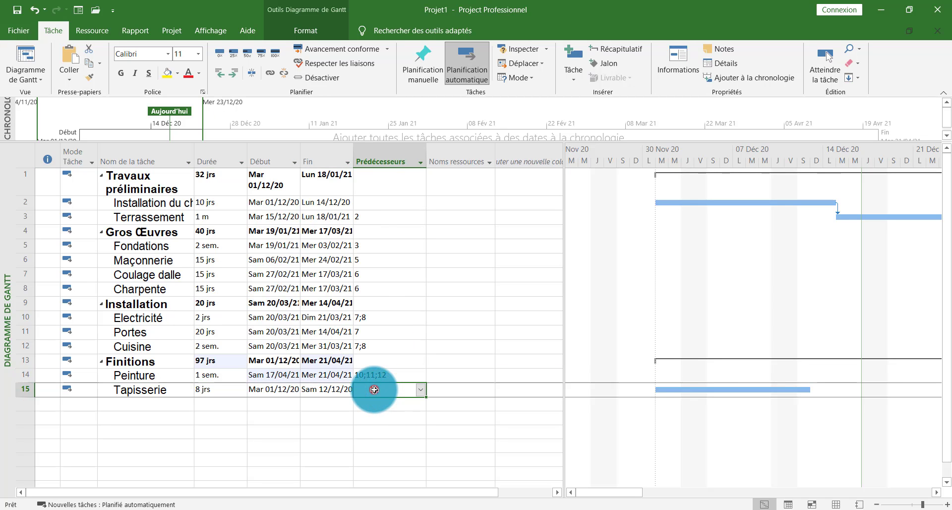
click(420, 390)
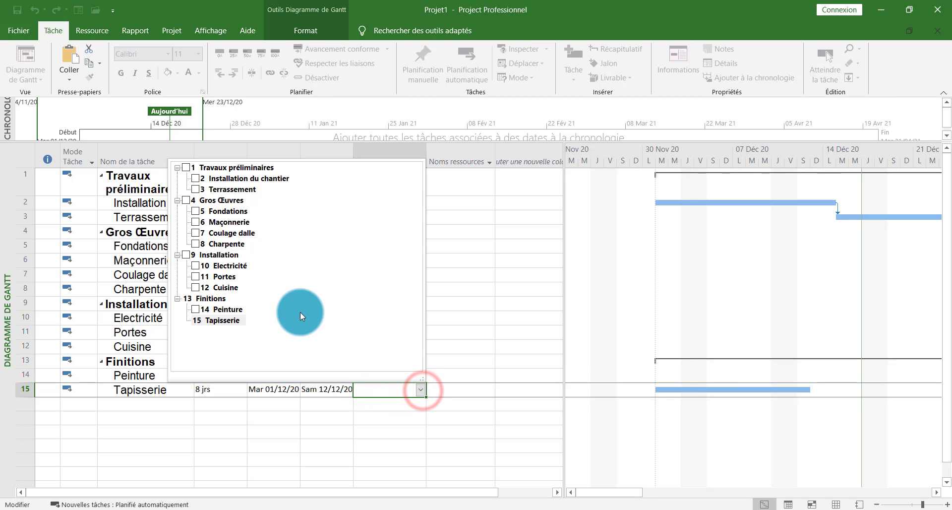
click(196, 309)
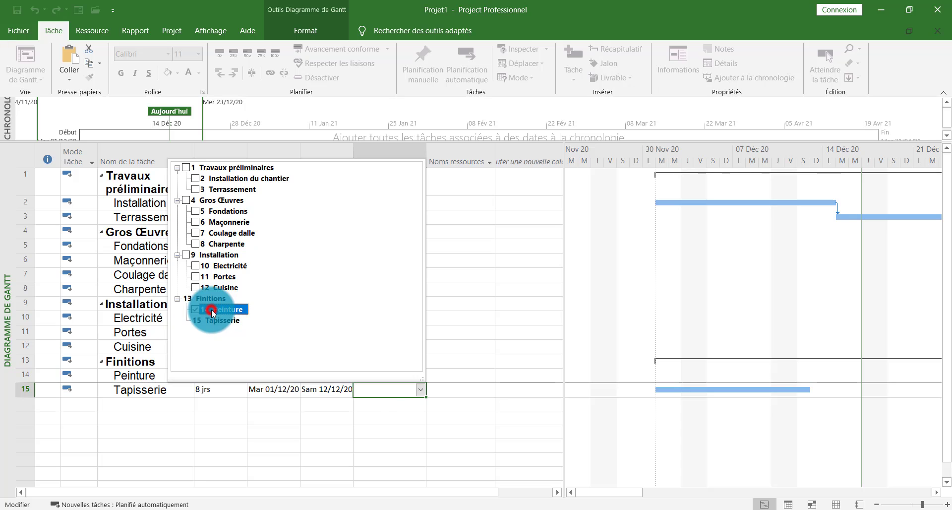
click(378, 409)
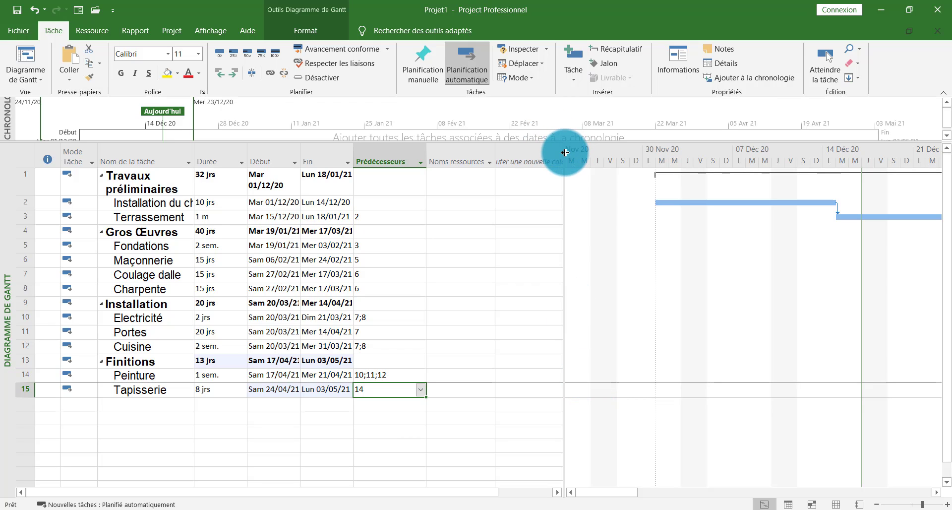
Widen the Gantt chart area and fit its timescale to the whole project to examine the links between all tasks
drag(564, 152, 440, 165)
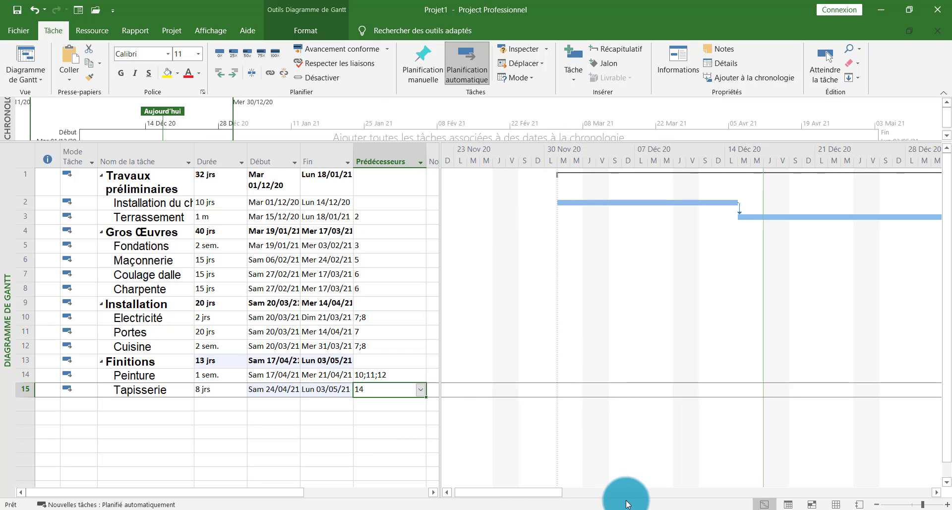
mouse_move(542, 491)
mouse_down()
mouse_move(757, 488)
mouse_move(558, 486)
mouse_up()
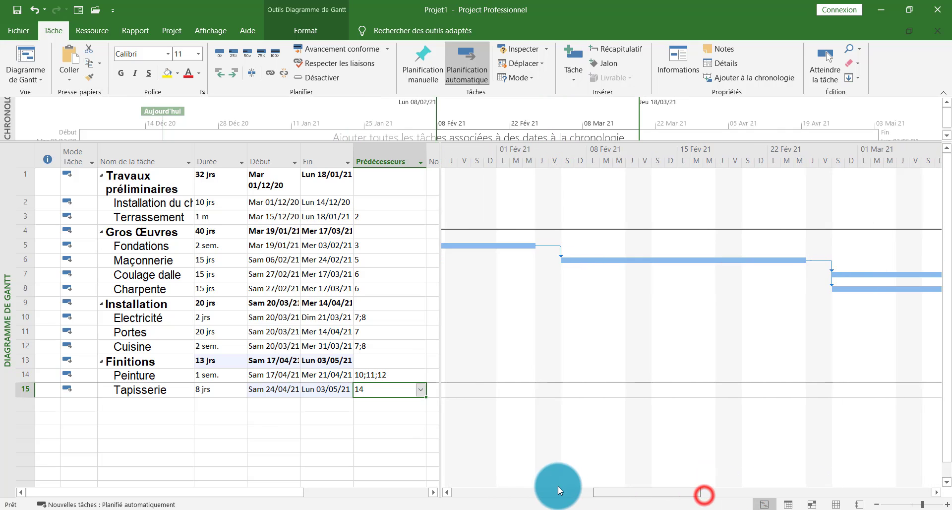
click(205, 29)
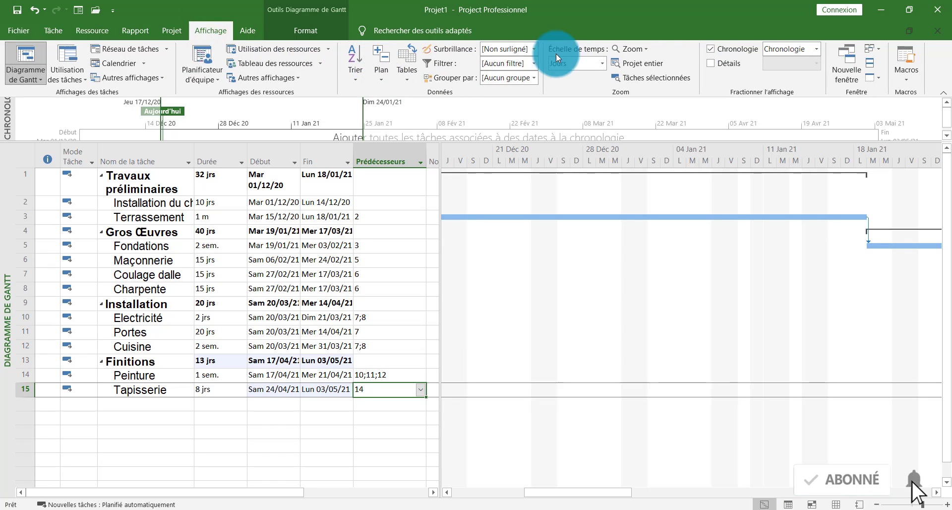
click(647, 49)
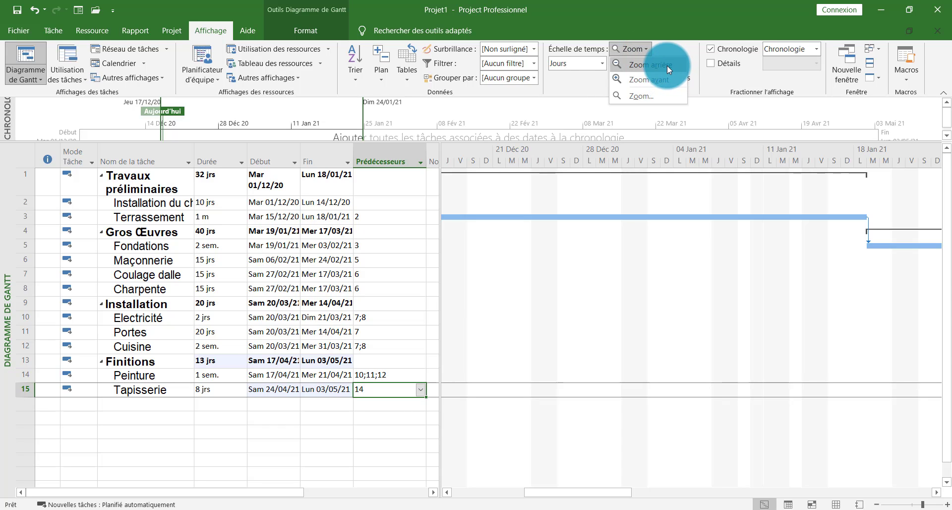
click(667, 66)
click(667, 65)
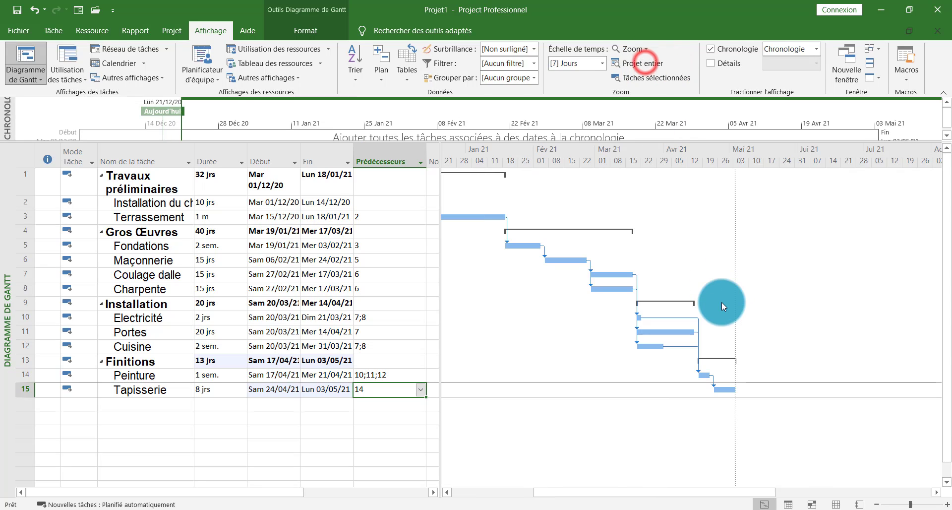
drag(693, 490, 647, 500)
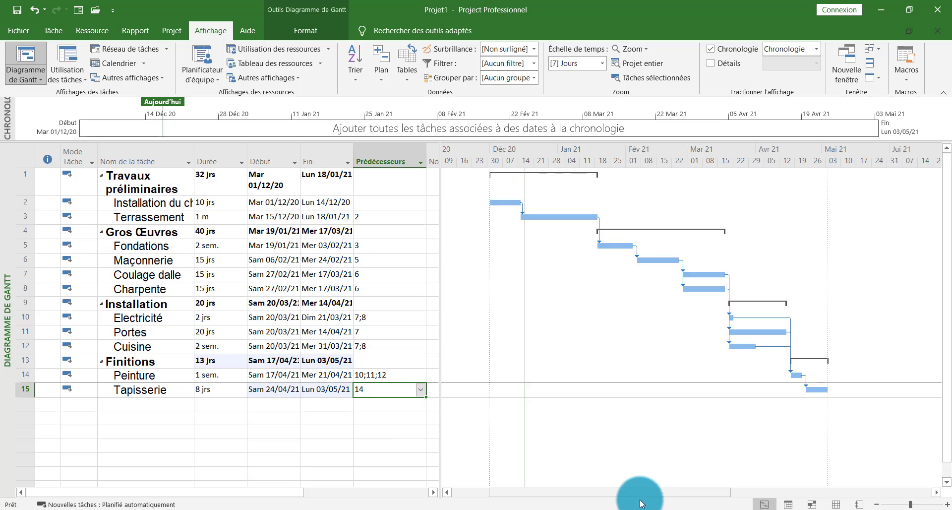
Check the rest of the exercise PDF, then link Electricité to Portes as its predecessor
click(292, 509)
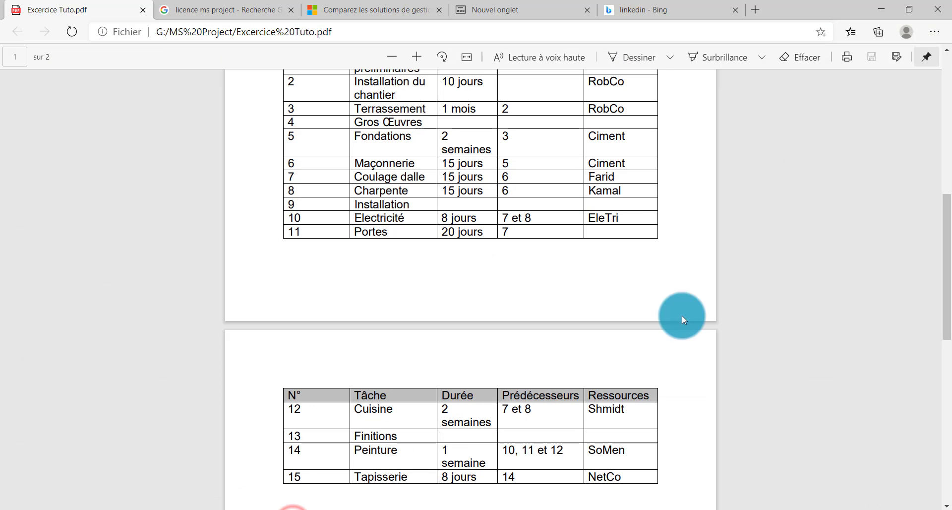
drag(943, 209, 935, 312)
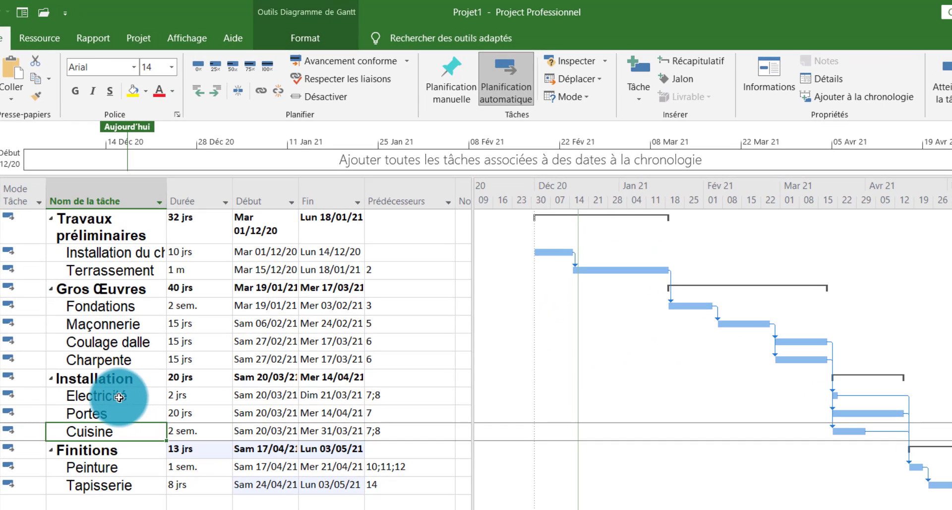
click(119, 396)
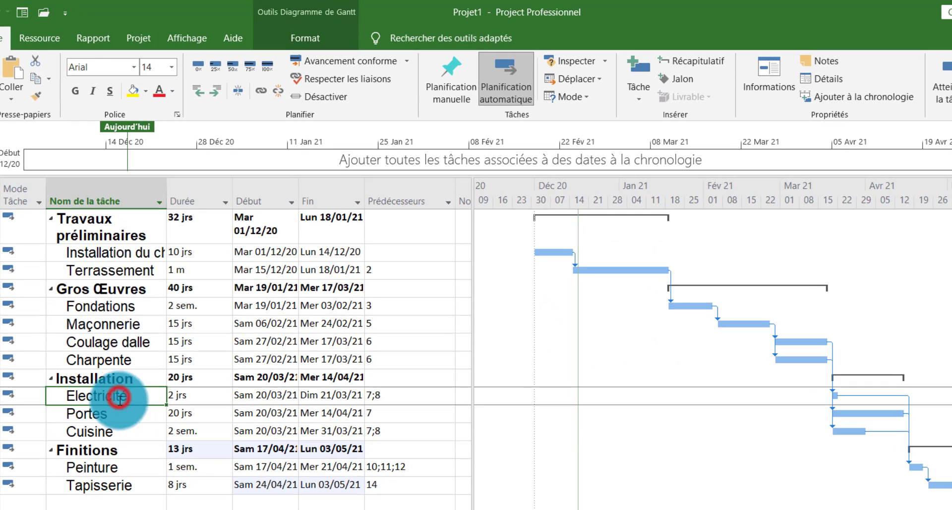
drag(120, 396, 123, 414)
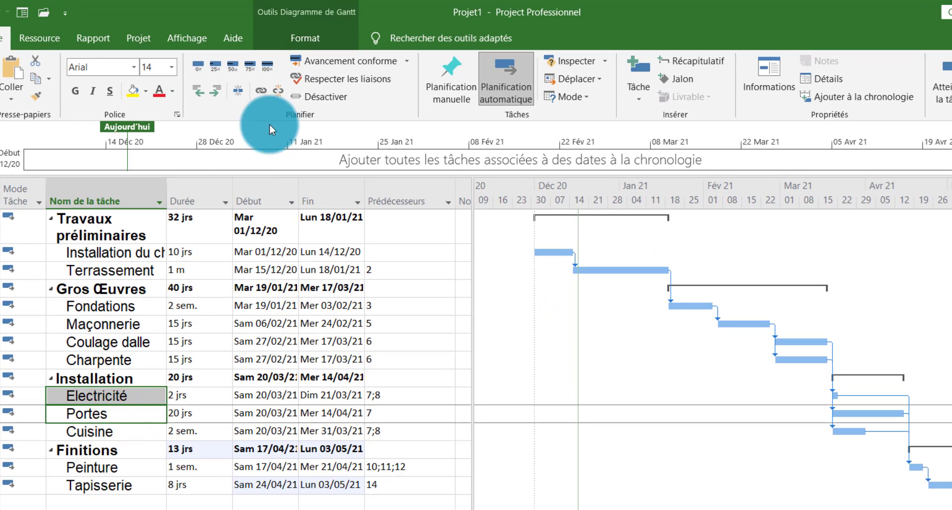
click(264, 87)
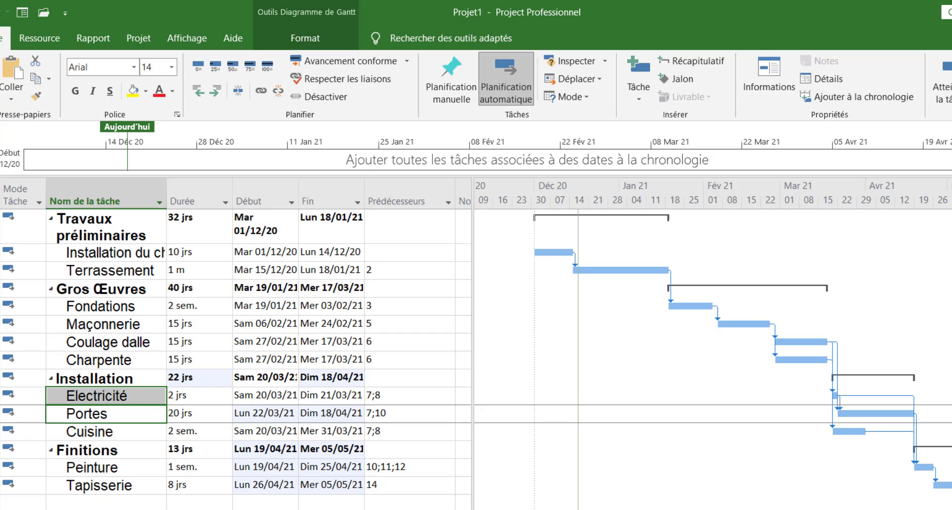
Change the dependency from Electricité to Portes to Début à début (DD) through its link in the Gantt chart
click(950, 508)
click(949, 507)
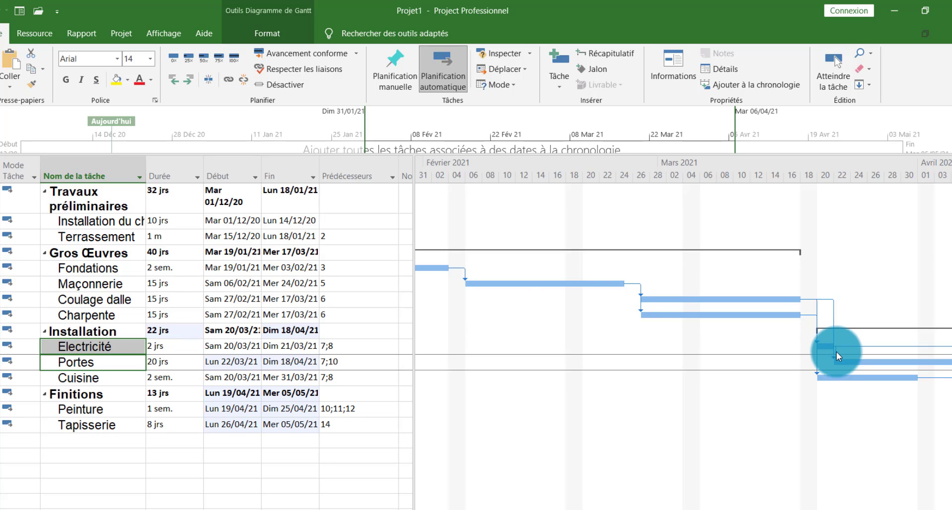
double_click(837, 352)
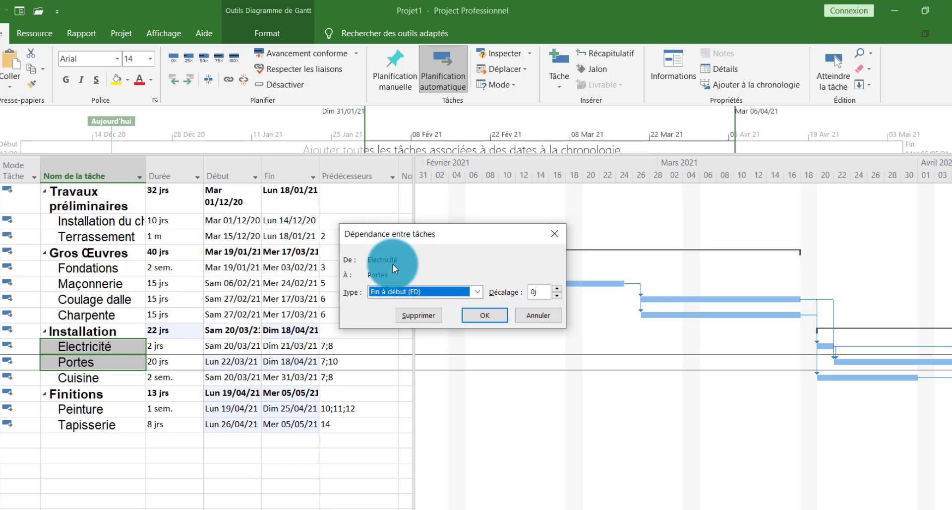
click(476, 292)
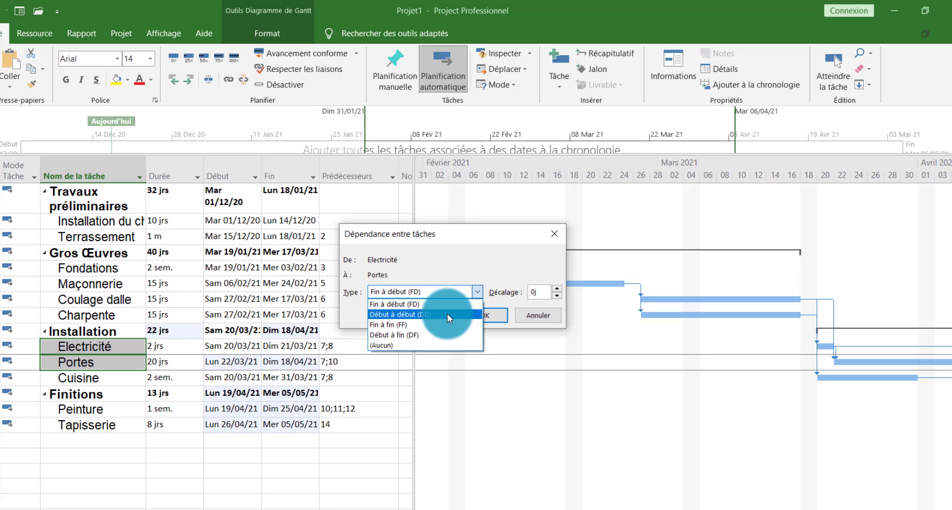
click(448, 313)
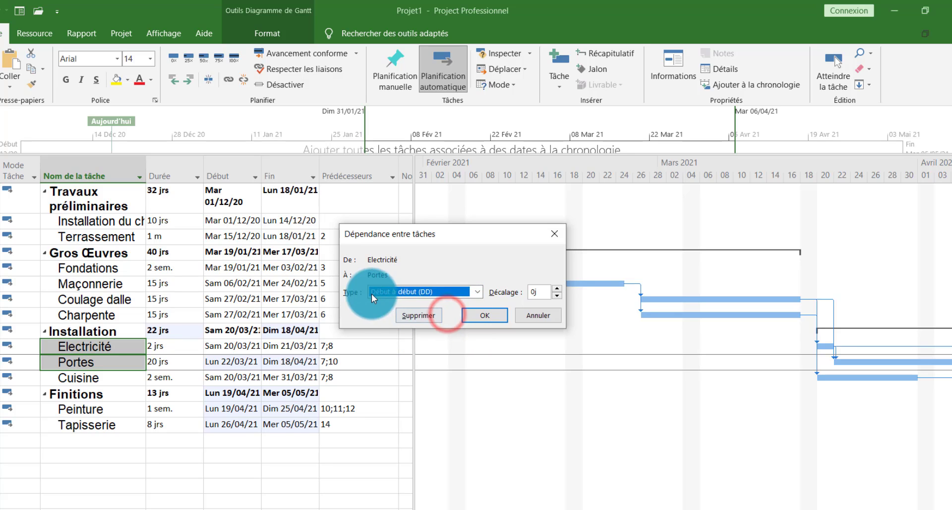
click(495, 315)
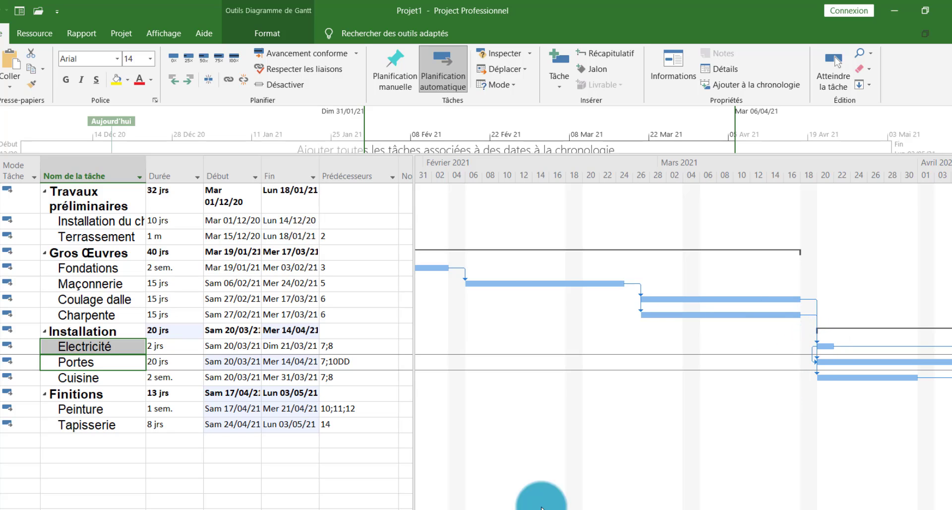
Check the task-linking instruction in the exercise PDF, then link Peinture to Tapisserie in the schedule
click(310, 509)
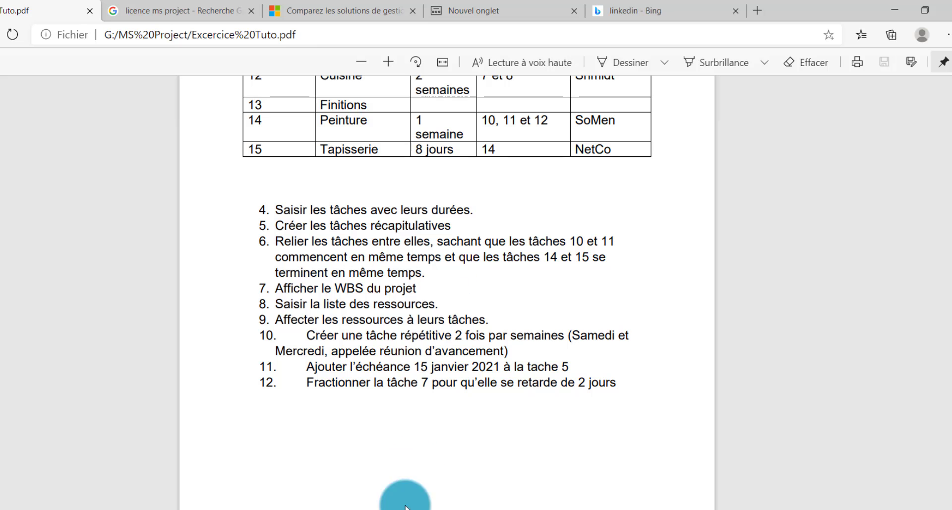
click(404, 509)
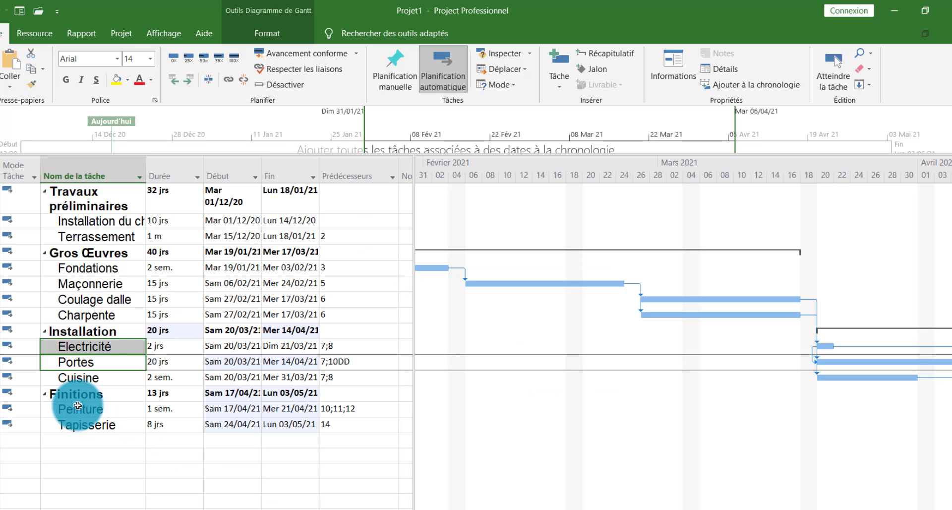
drag(77, 407, 74, 446)
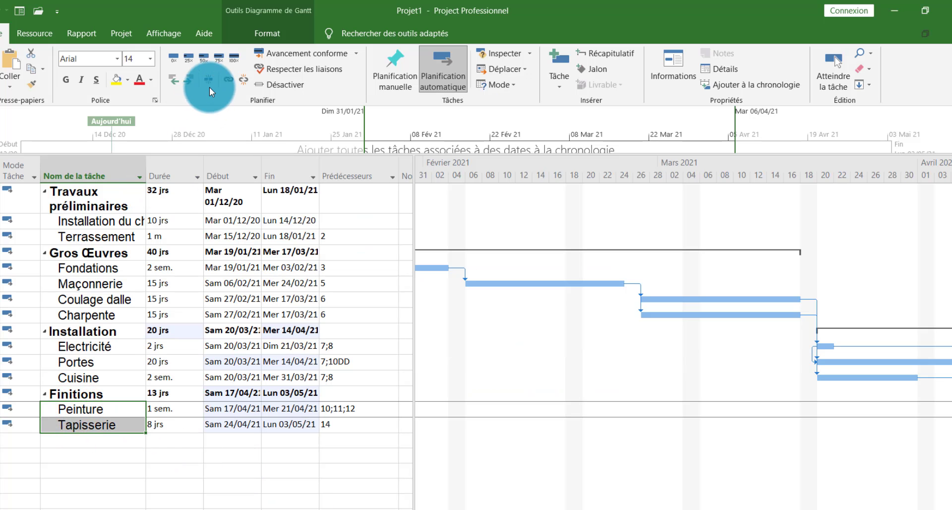
click(226, 79)
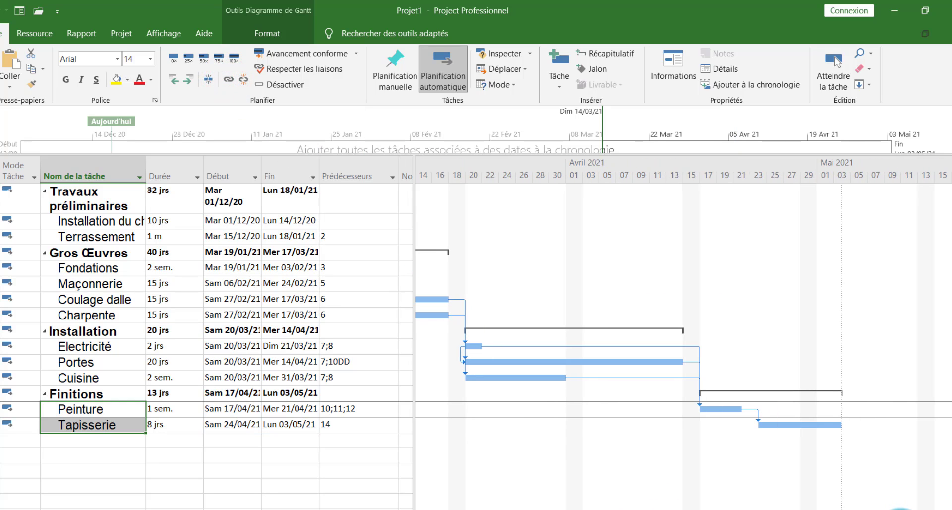
Change the dependency from Peinture to Tapisserie to Fin à fin (FF) through its link in the Gantt chart
double_click(755, 412)
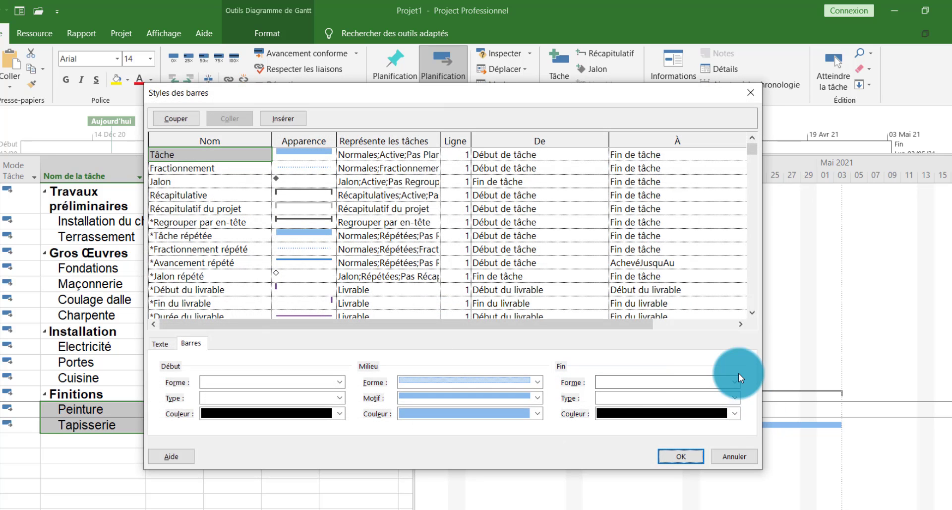
click(751, 92)
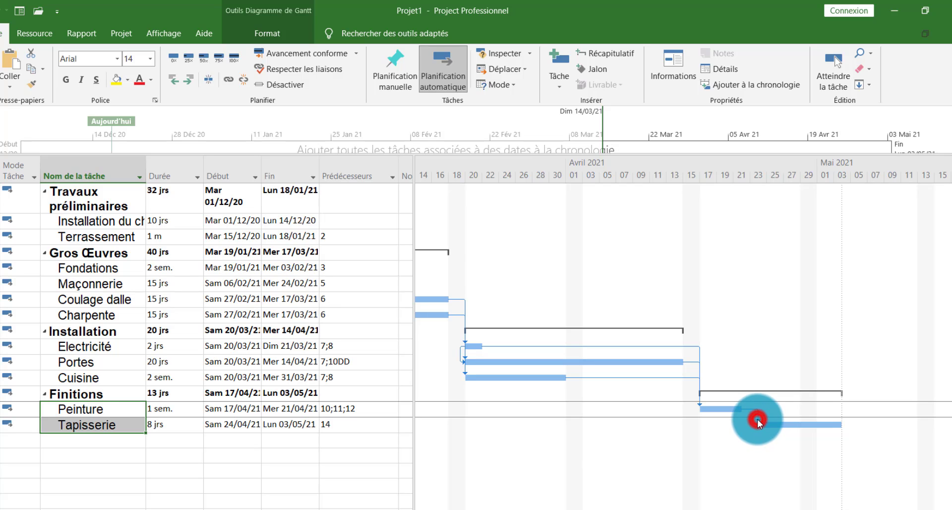
double_click(757, 418)
click(478, 291)
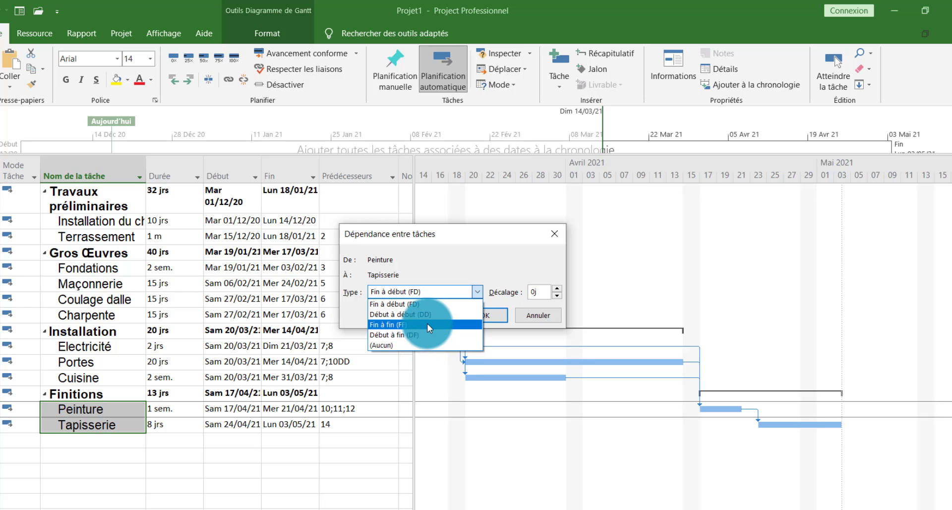
click(427, 324)
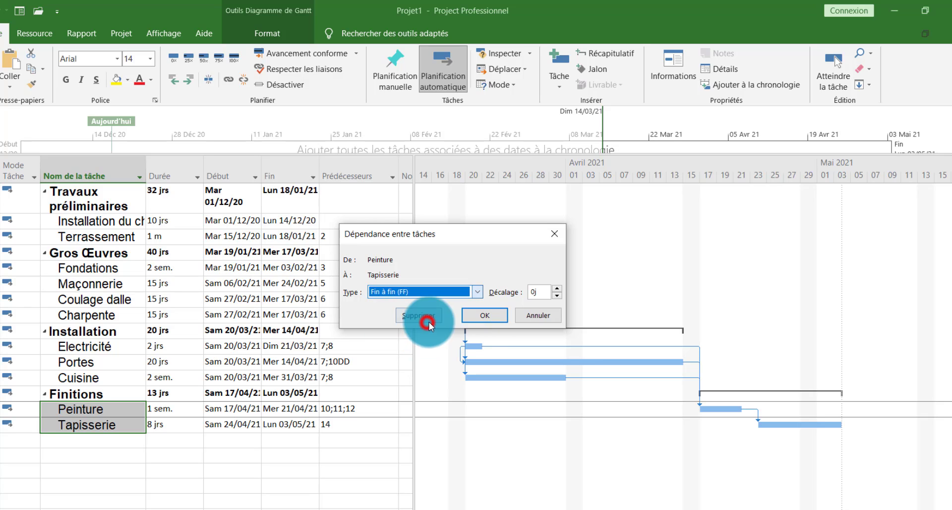
click(492, 316)
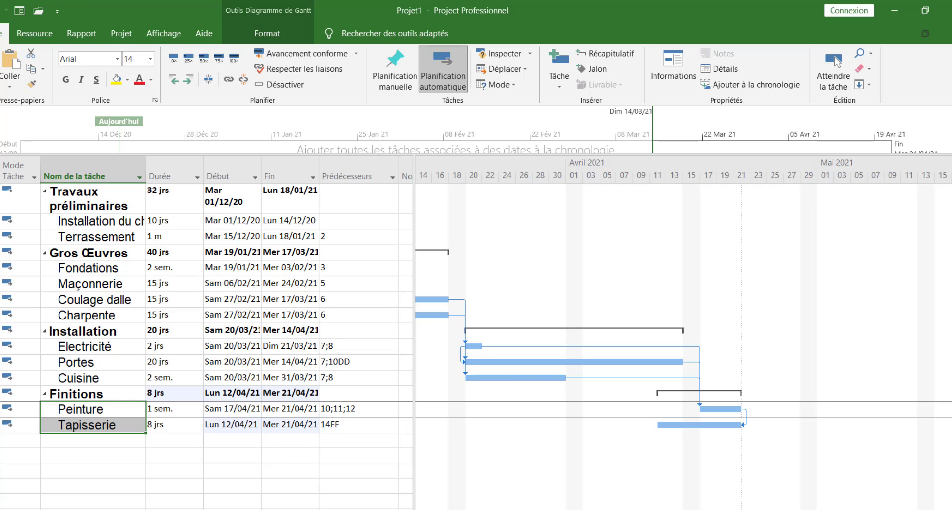
Compare the exercise PDF's linking instruction with the schedule and review the Gantt chart back to the project start
key(alt+Tab)
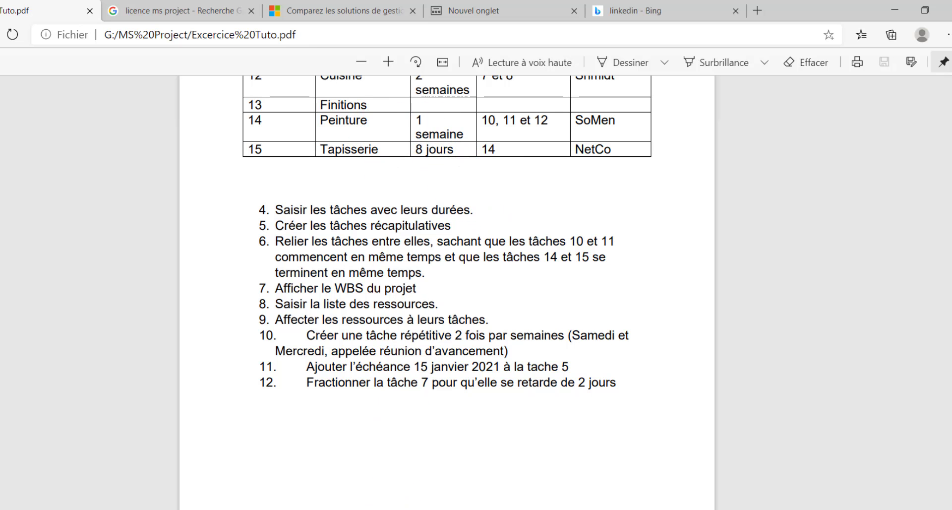
click(385, 508)
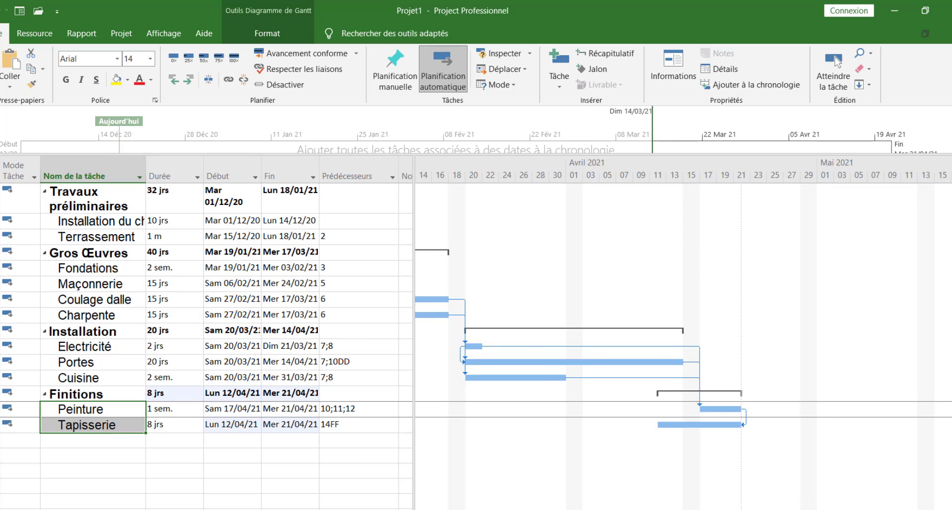
scroll(683, 347, left, 15)
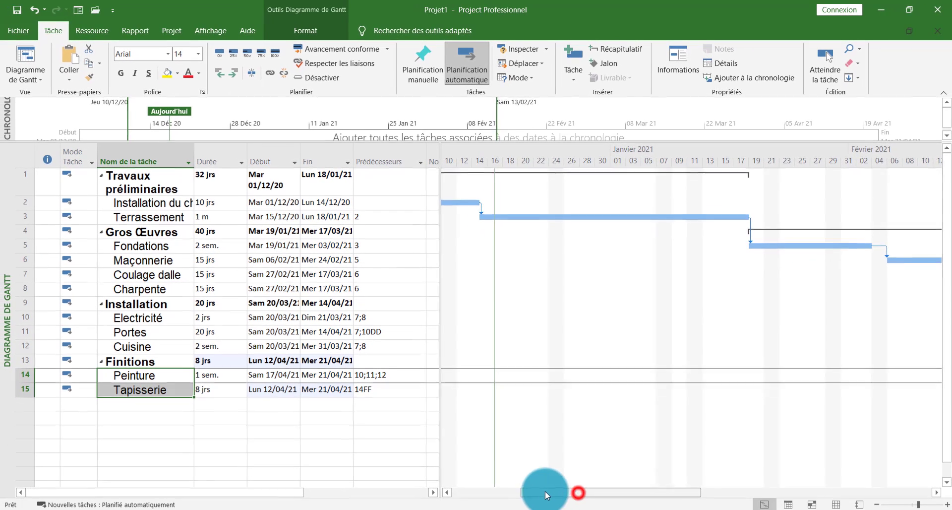
mouse_move(545, 490)
mouse_down()
mouse_move(531, 493)
mouse_move(544, 494)
mouse_up()
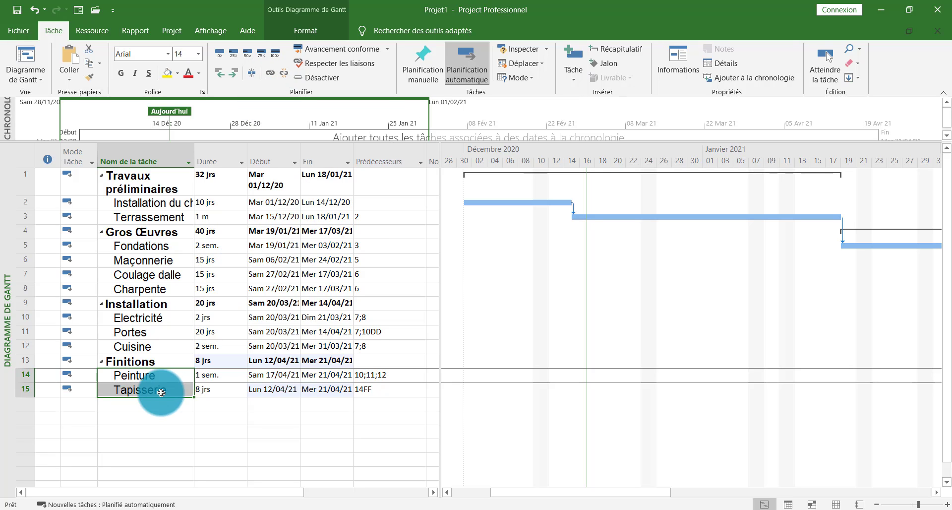
Examine the predecessors and their link types in the task information of Peinture
click(149, 373)
double_click(149, 373)
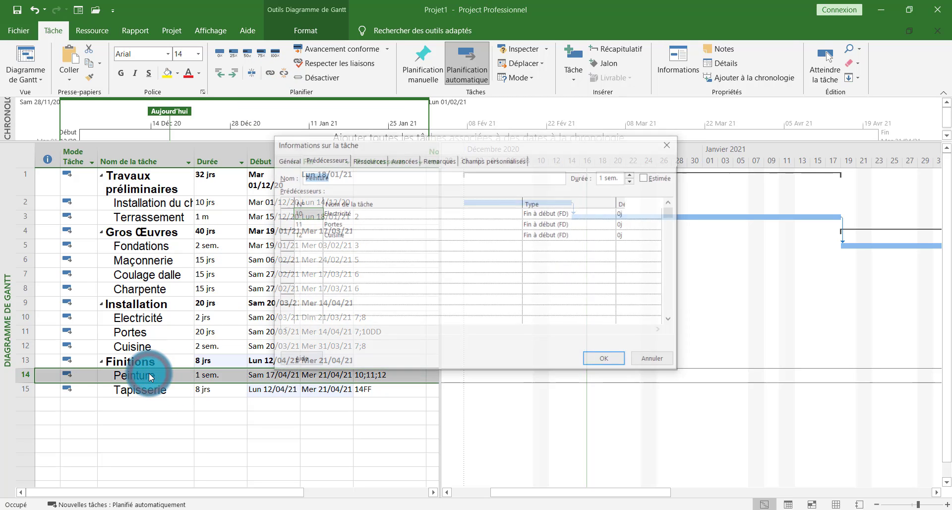
click(336, 158)
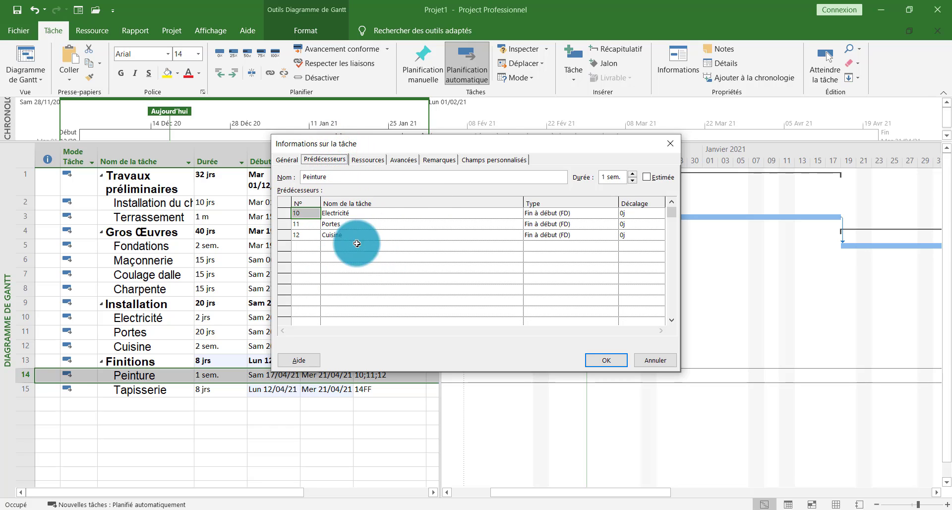
click(617, 361)
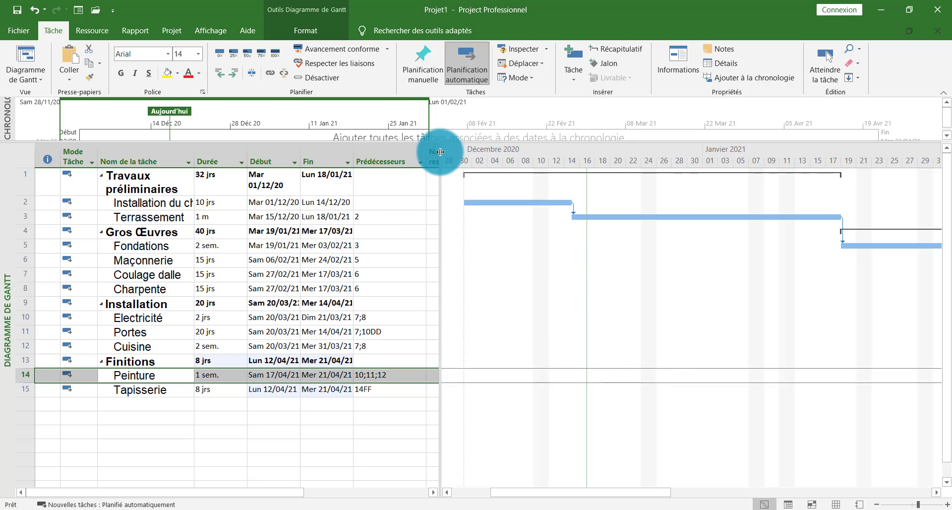
Widen the task table to reveal the Noms ressources column and examine the predecessor checklist of Maçonnerie
drag(440, 152, 500, 152)
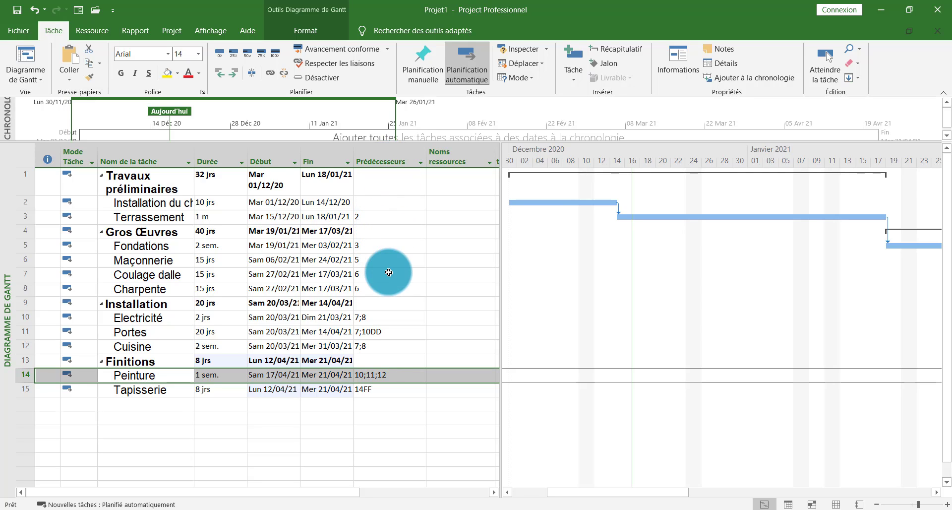
click(362, 218)
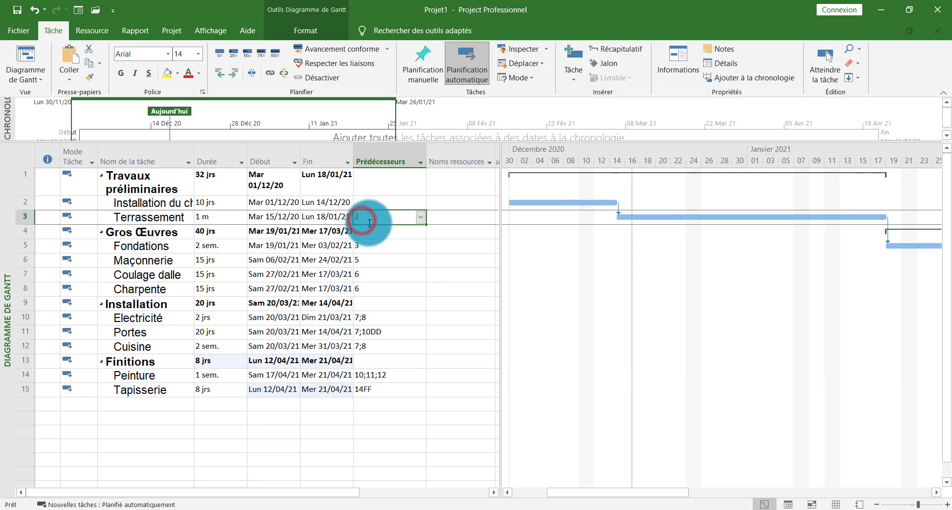
click(410, 259)
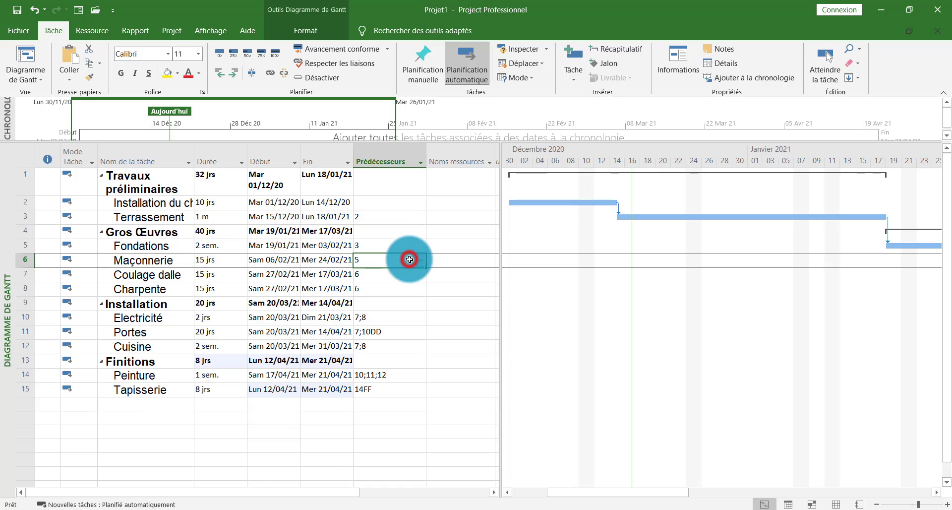
click(422, 259)
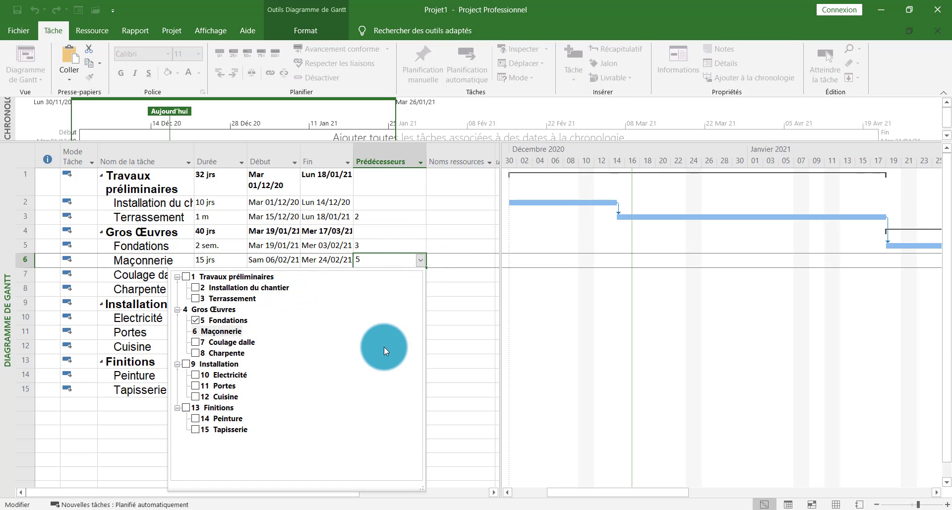
click(453, 329)
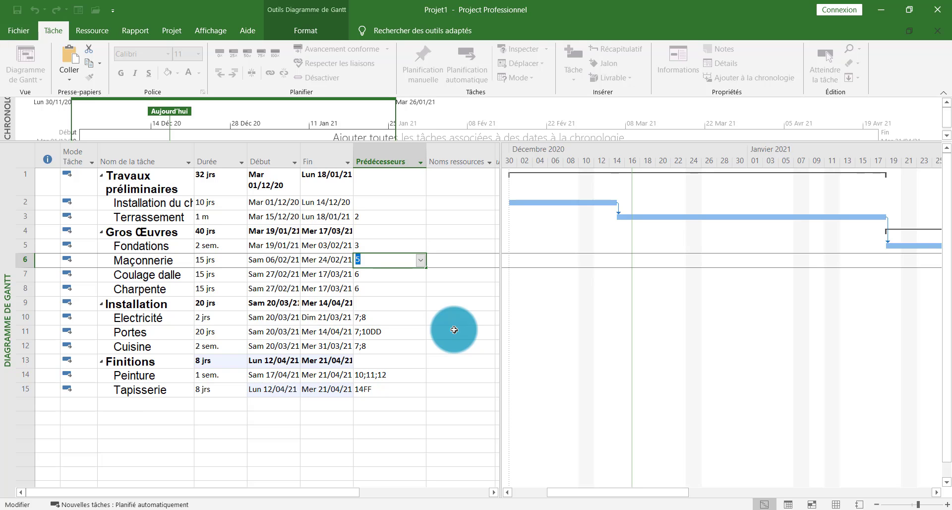
Switch to the exercise PDF to read the instructions that follow the task linking
click(294, 509)
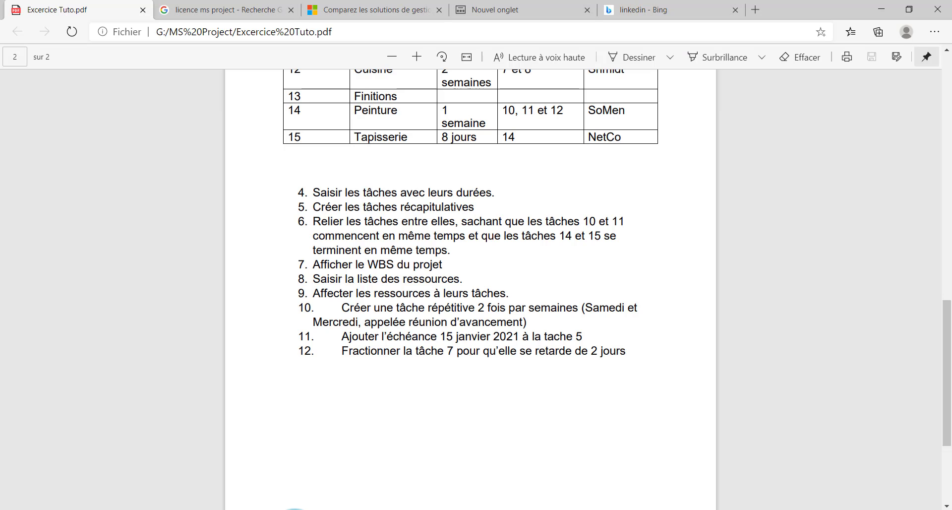